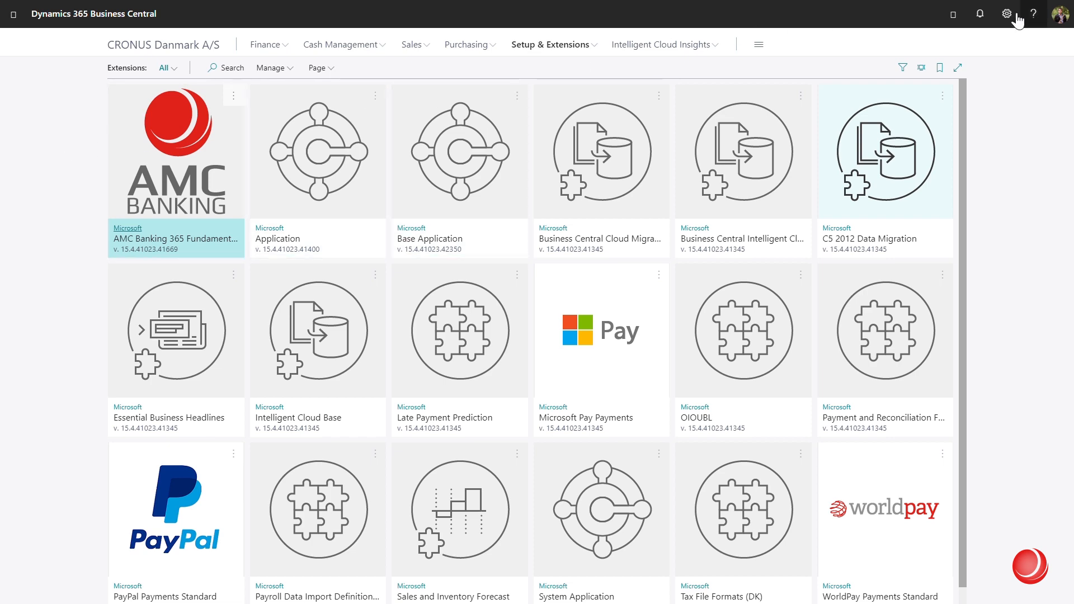
Open the Tell Me search to look up pages and tasks
click(954, 15)
Open AMC Banking Setup, copy its License key value, and go to amcbanking.com
text(am)
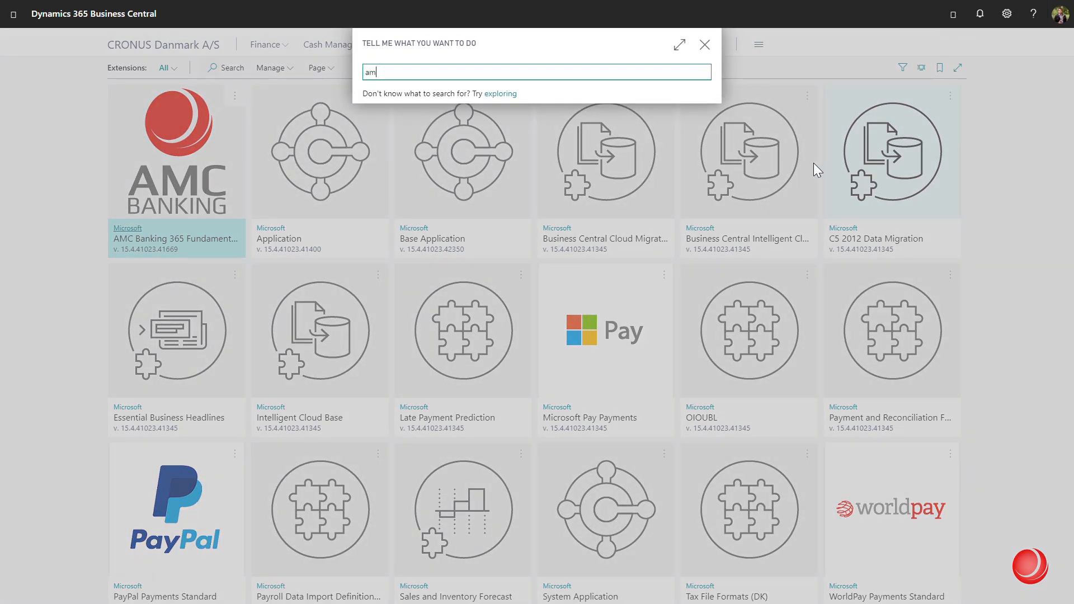
text(c banking setup)
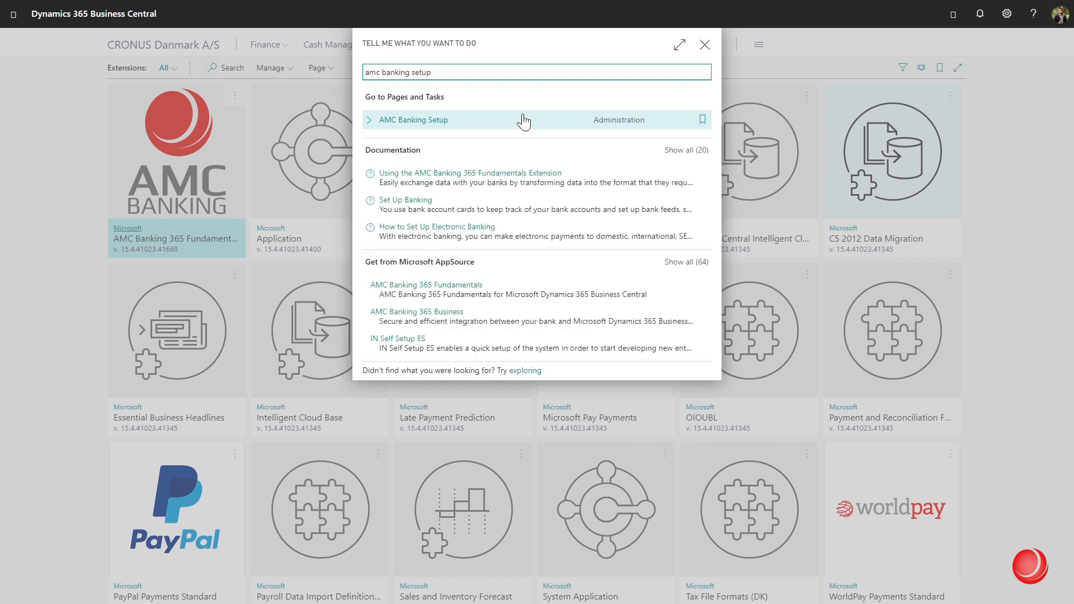
click(442, 119)
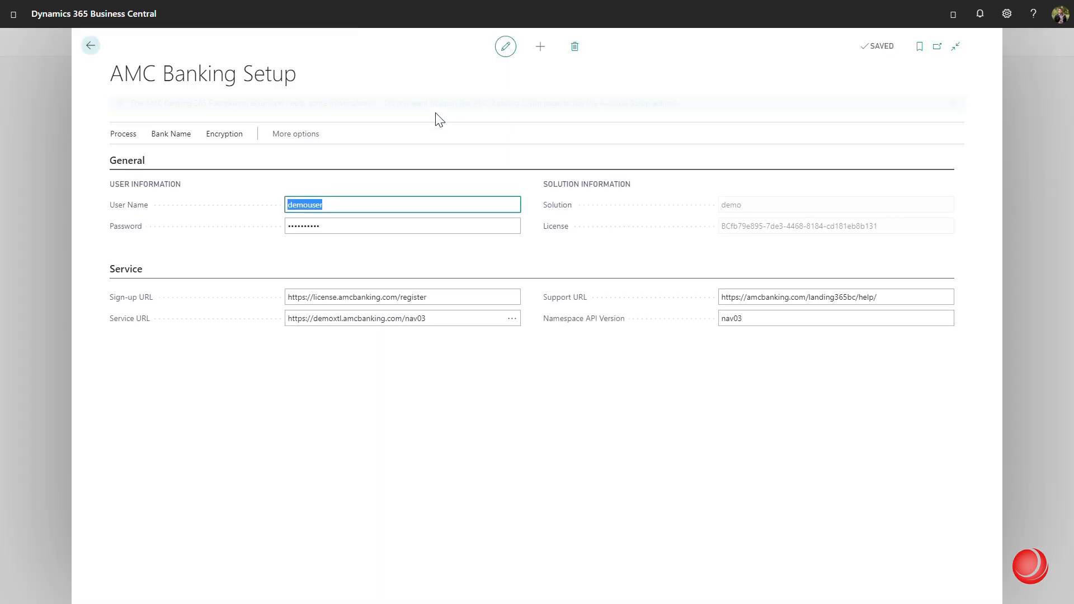
click(514, 389)
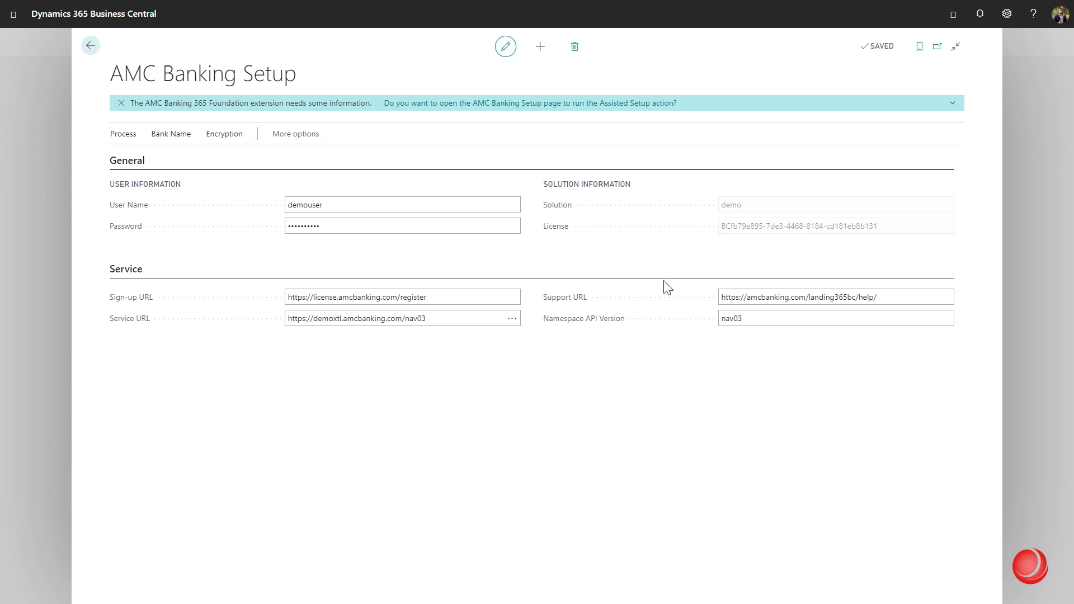
triple_click(739, 226)
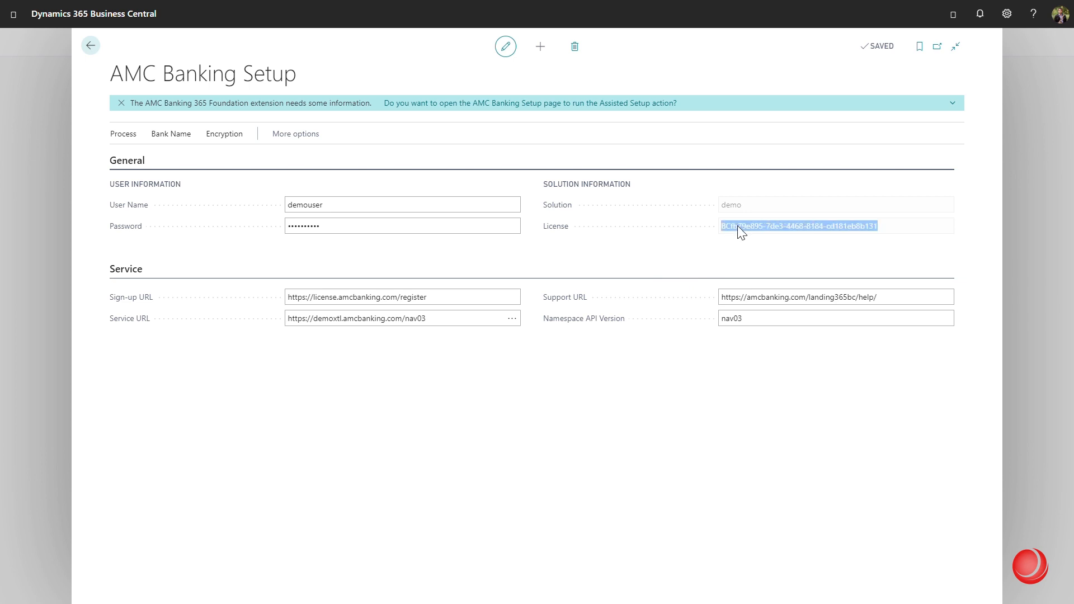
click(581, 376)
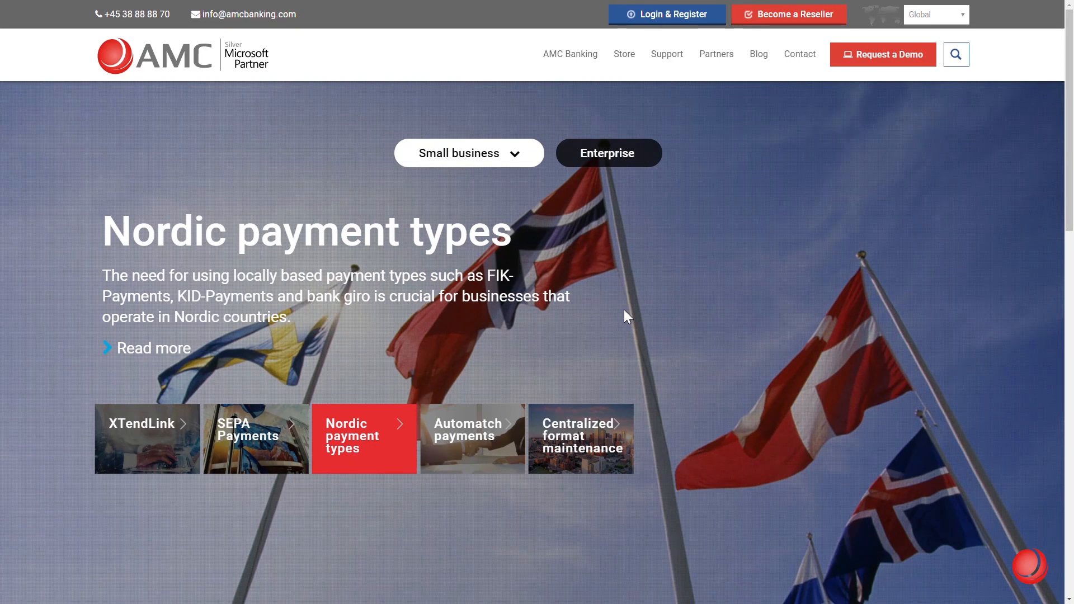
Register a new AMC License account, entering security text 'e82f6', and submit it
click(676, 21)
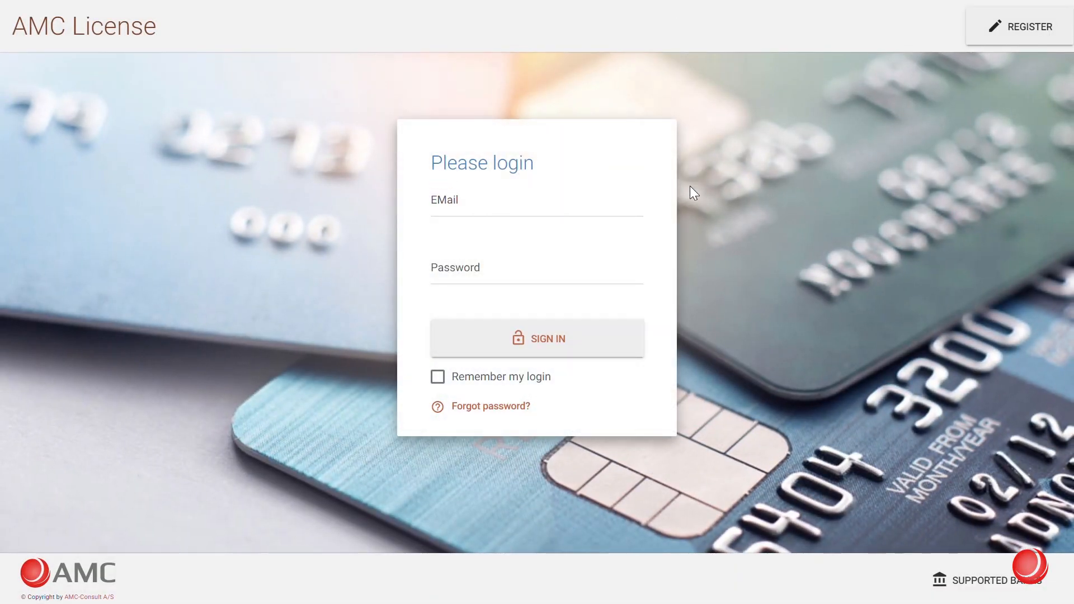
click(996, 35)
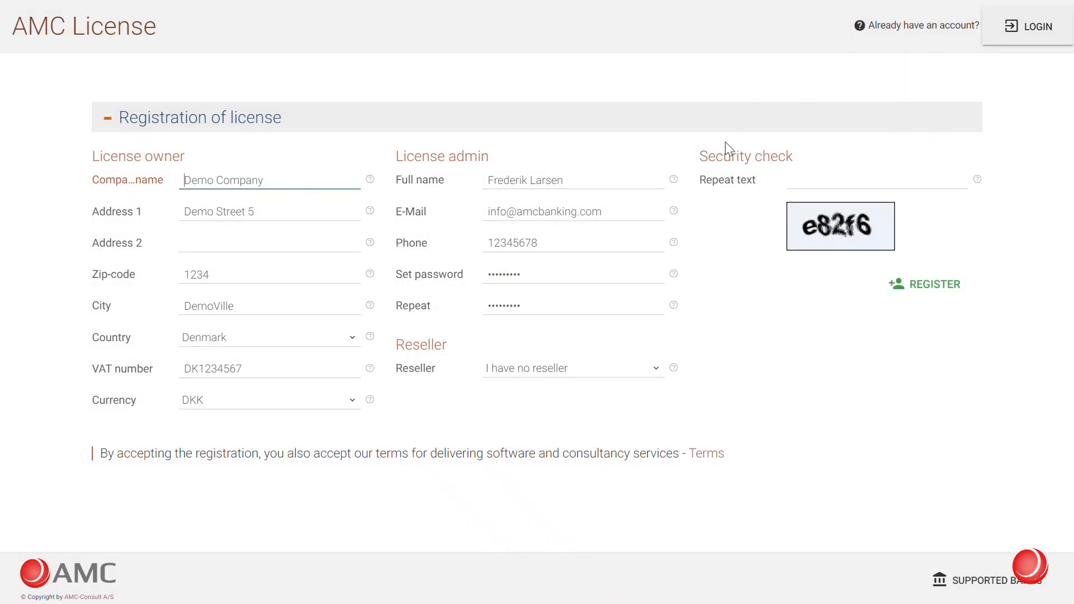
click(728, 221)
click(816, 184)
text(e)
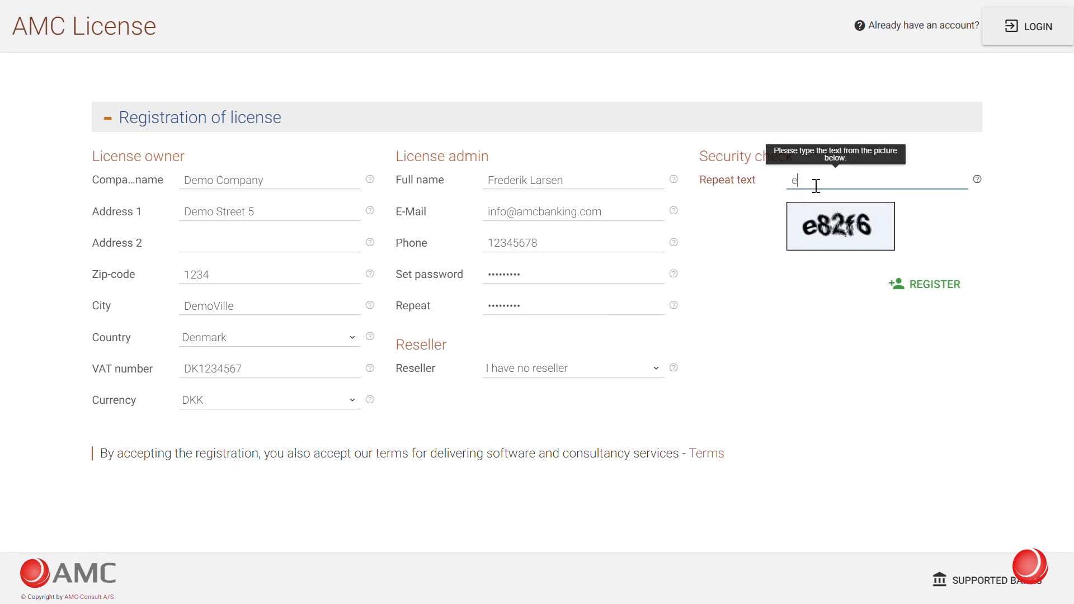
text(82f6)
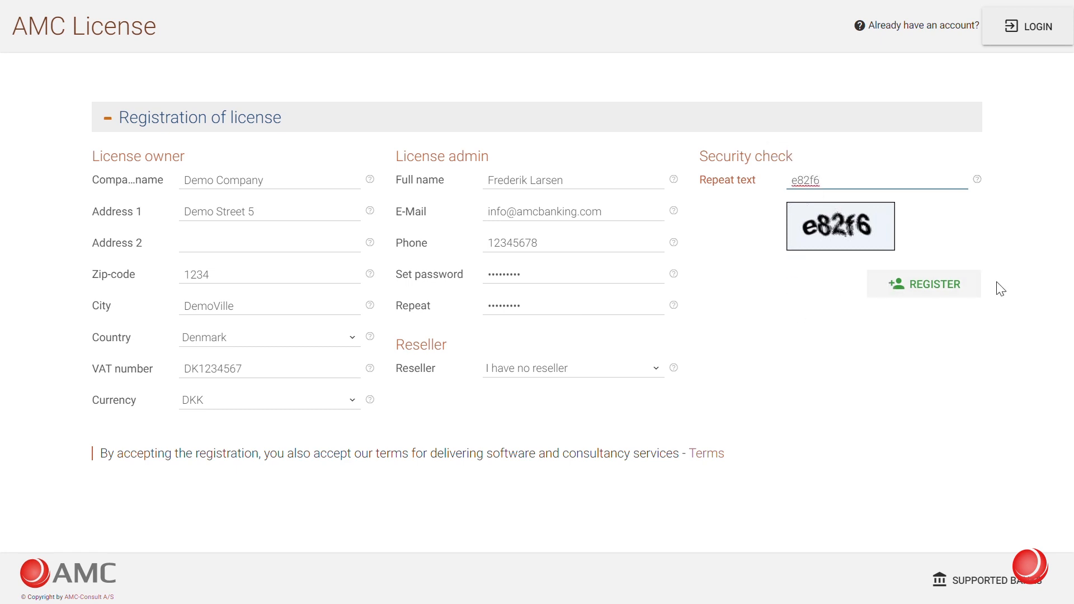
click(968, 287)
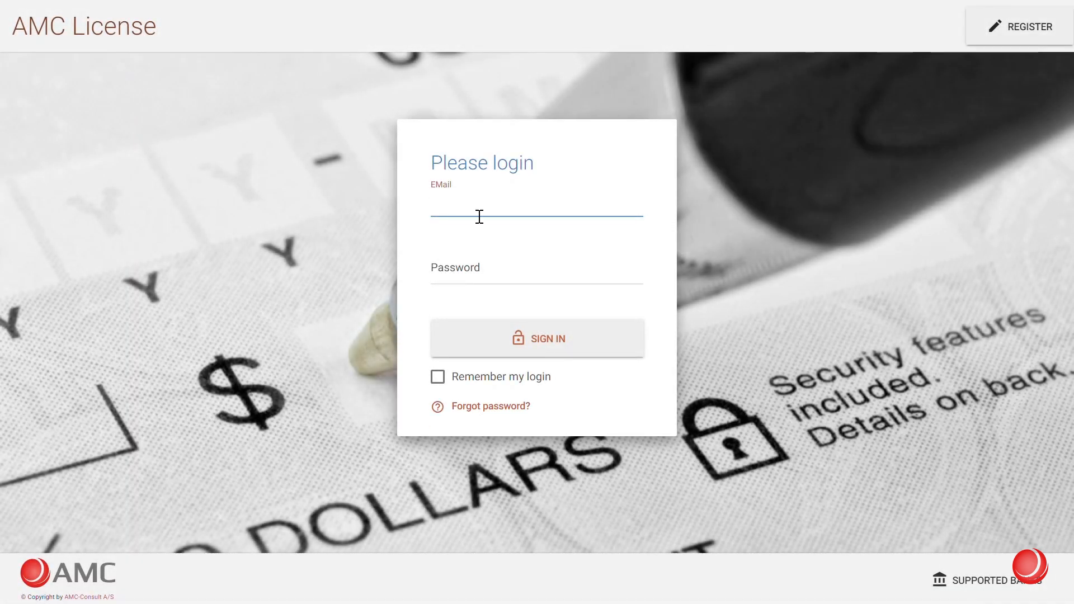
Sign in to the AMC License portal with the account e-mail and password
click(600, 220)
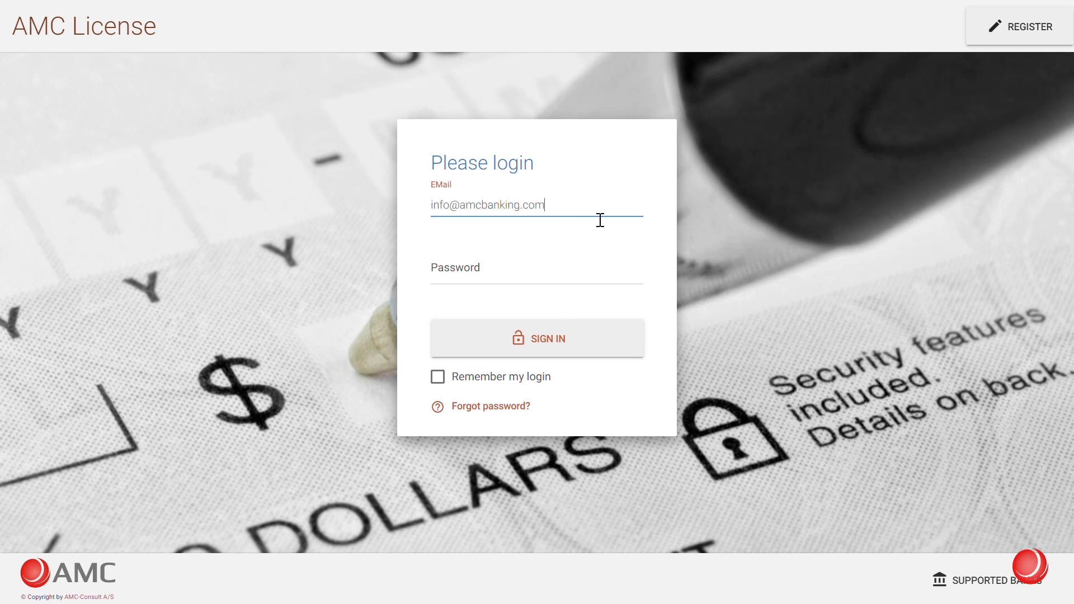
key(Tab)
text(•••••••••)
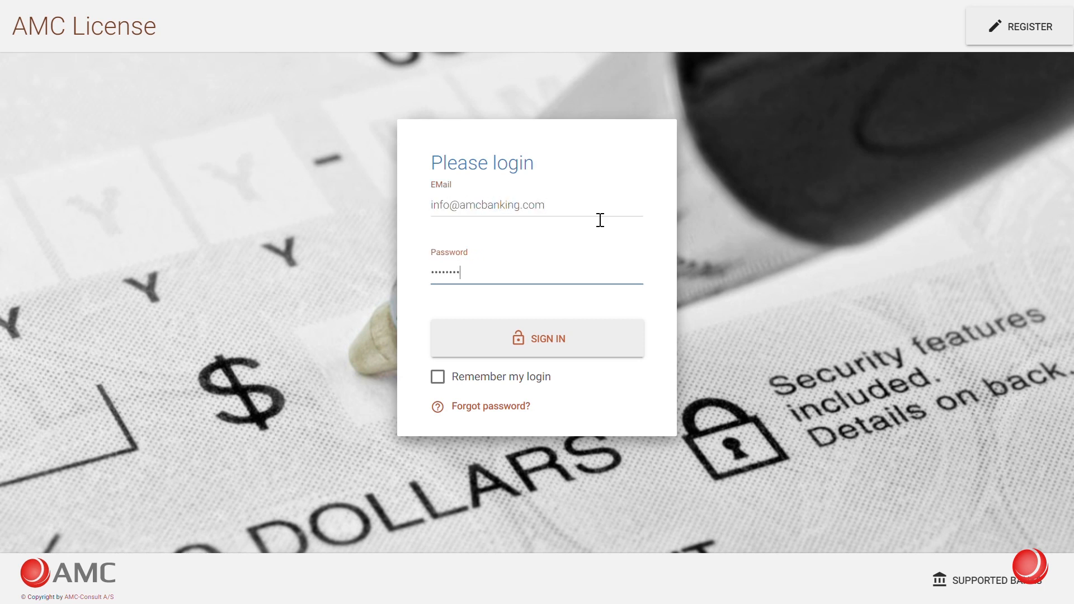
click(529, 351)
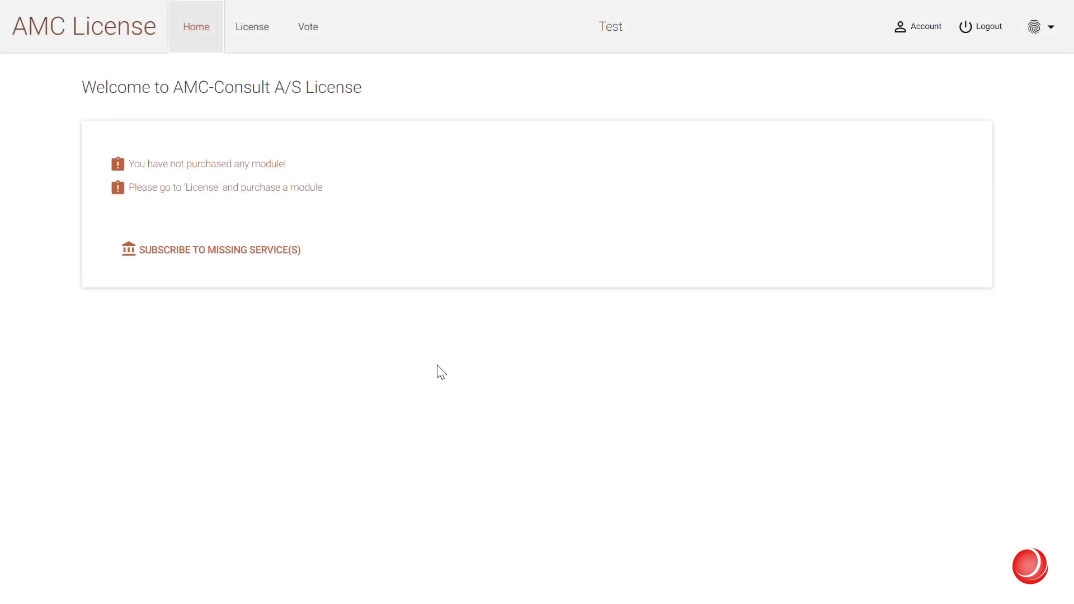
Start a new module purchase choosing AMC-Banking with Dyn. NAV as the ERP system
click(268, 47)
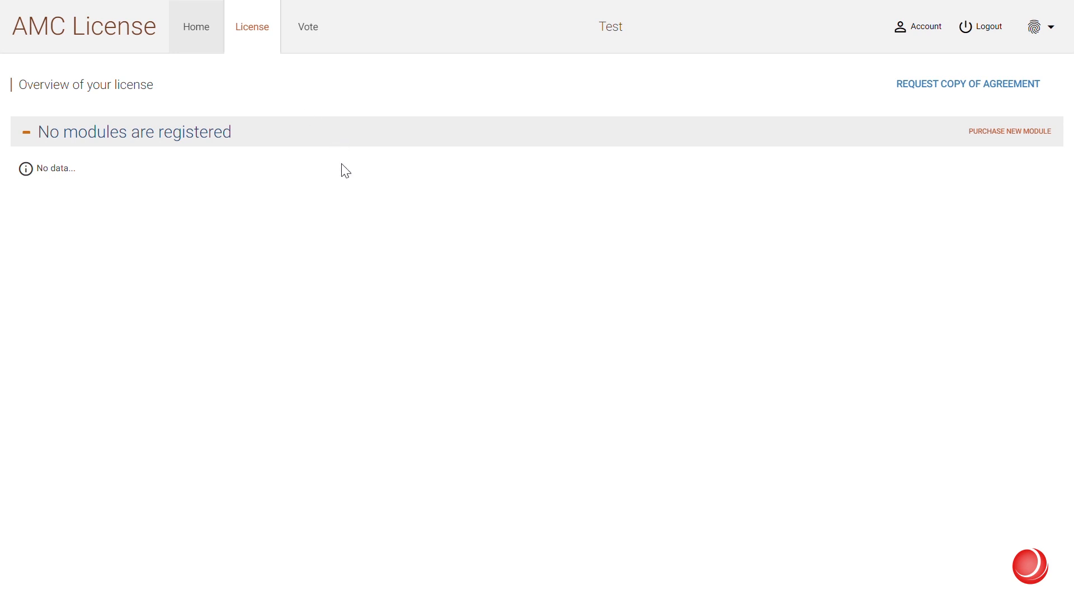
click(997, 142)
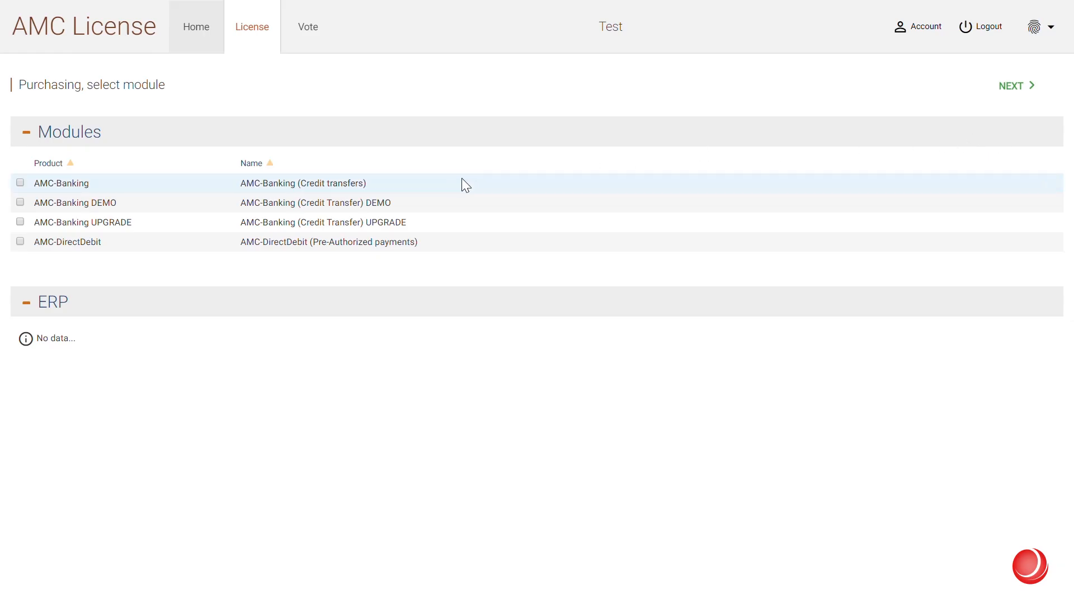
click(451, 183)
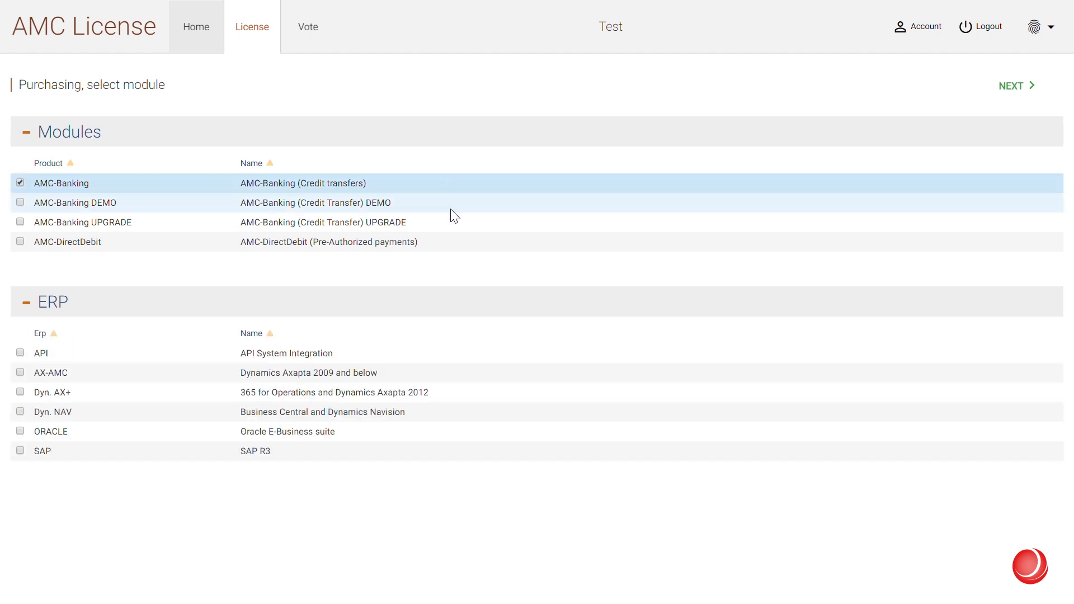
click(444, 406)
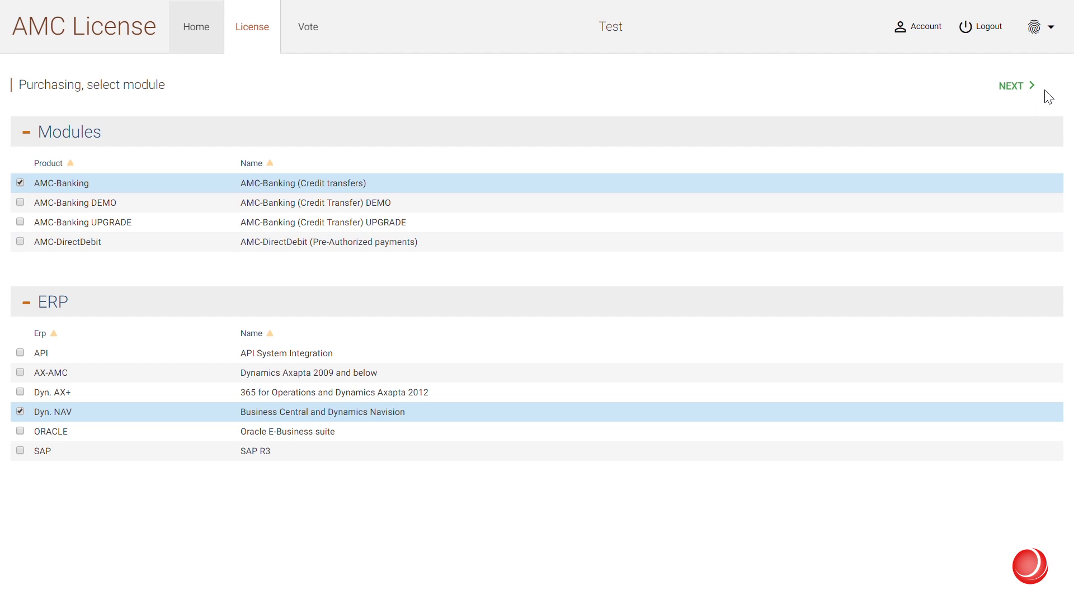
click(1062, 89)
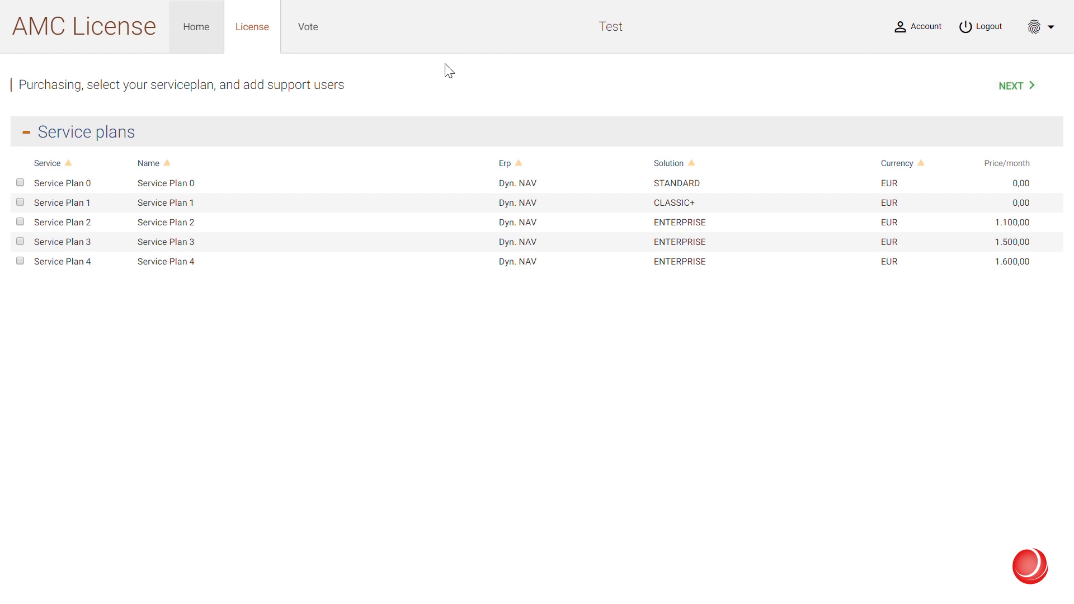
Settle on Service Plan 0 (STANDARD, 0,00 EUR) after briefly trying Service Plan 1
click(710, 185)
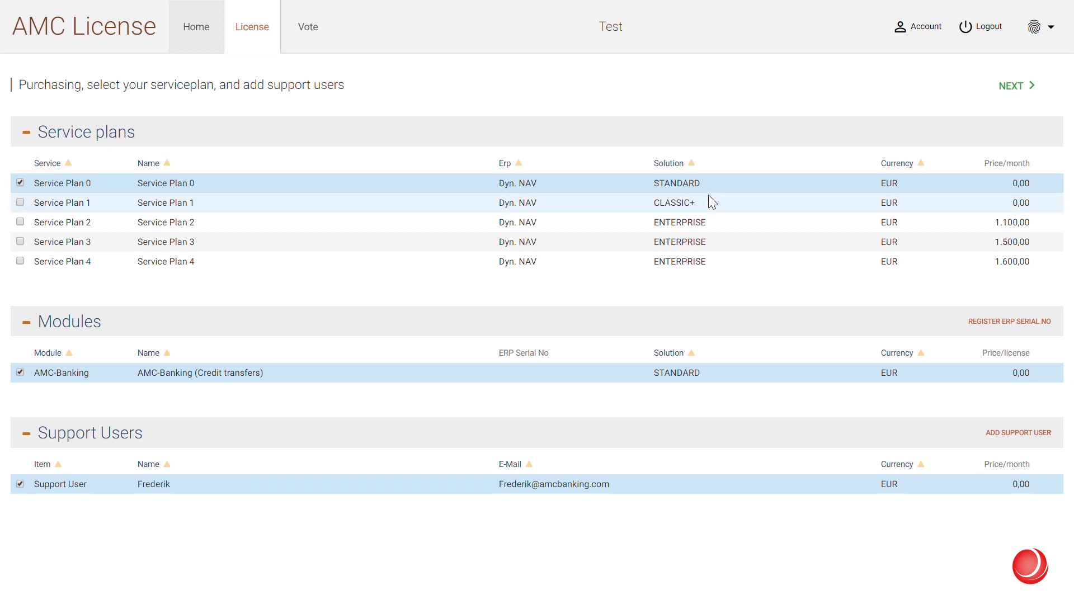
click(712, 203)
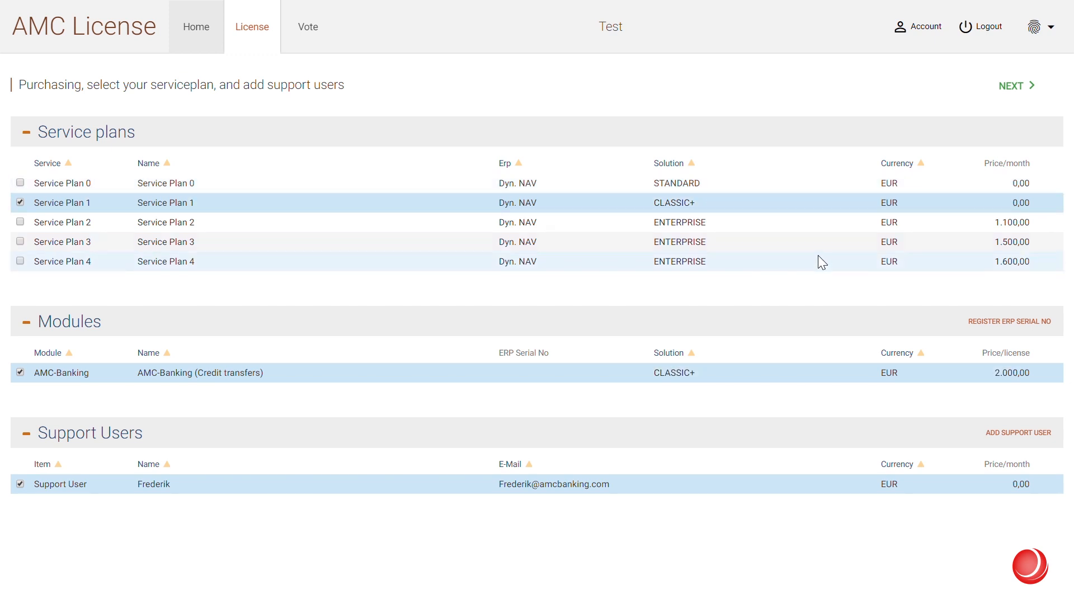
click(753, 183)
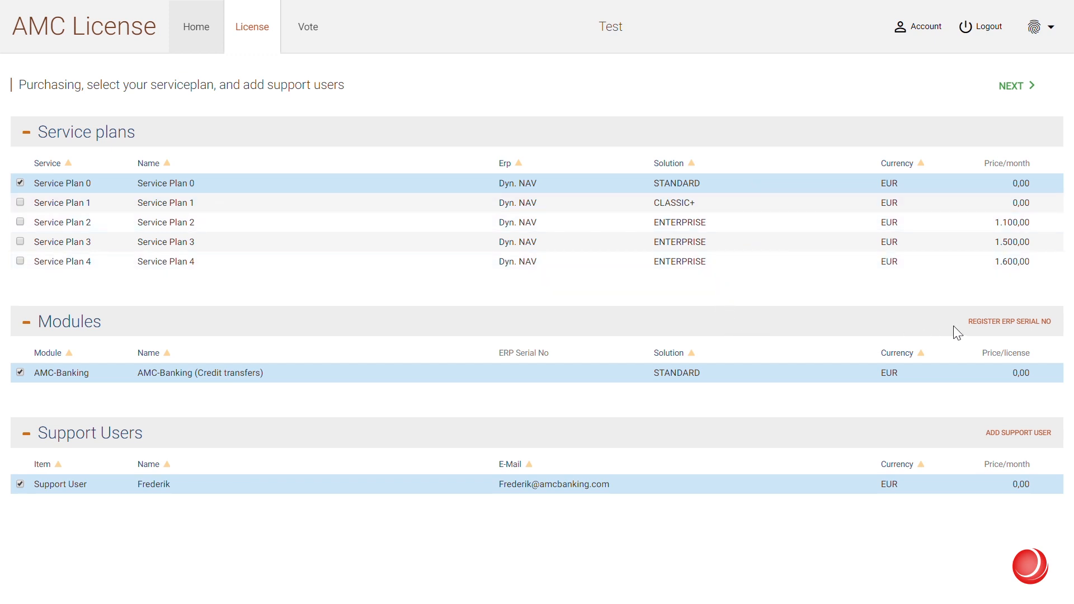
click(993, 323)
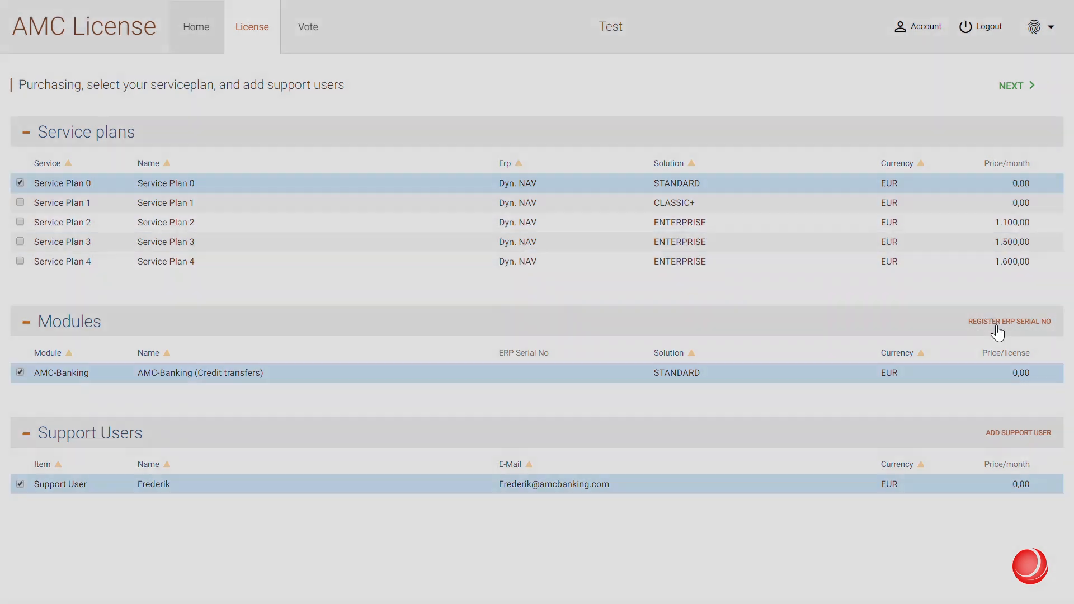
Save the pasted Business Central license key as ERP serial number with a repeated password
click(479, 246)
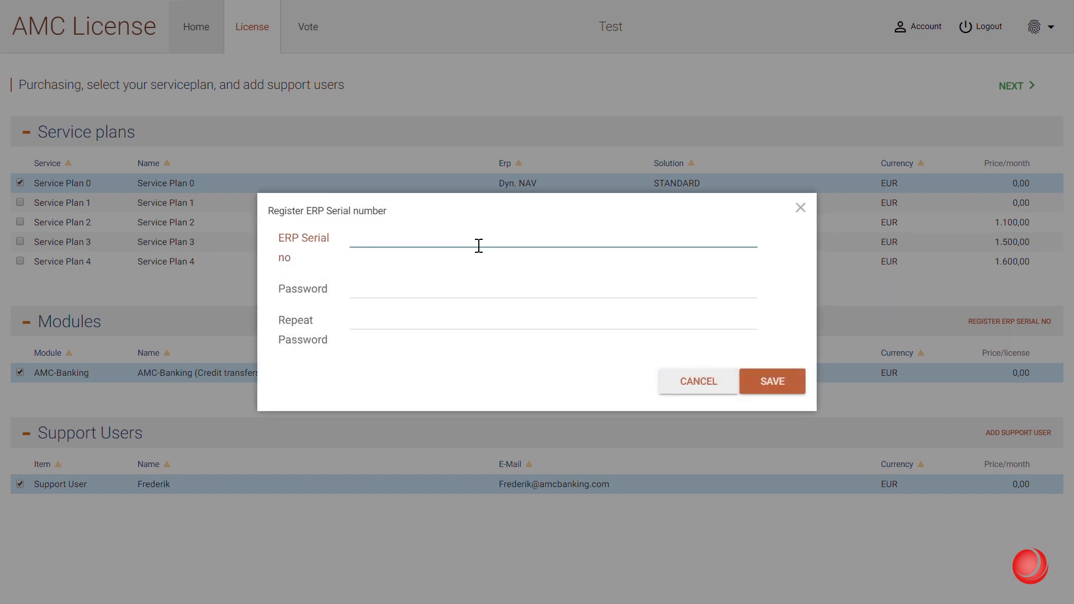
key(ctrl+v)
key(Tab)
text(•••••••••)
key(Tab)
text(•••••••••)
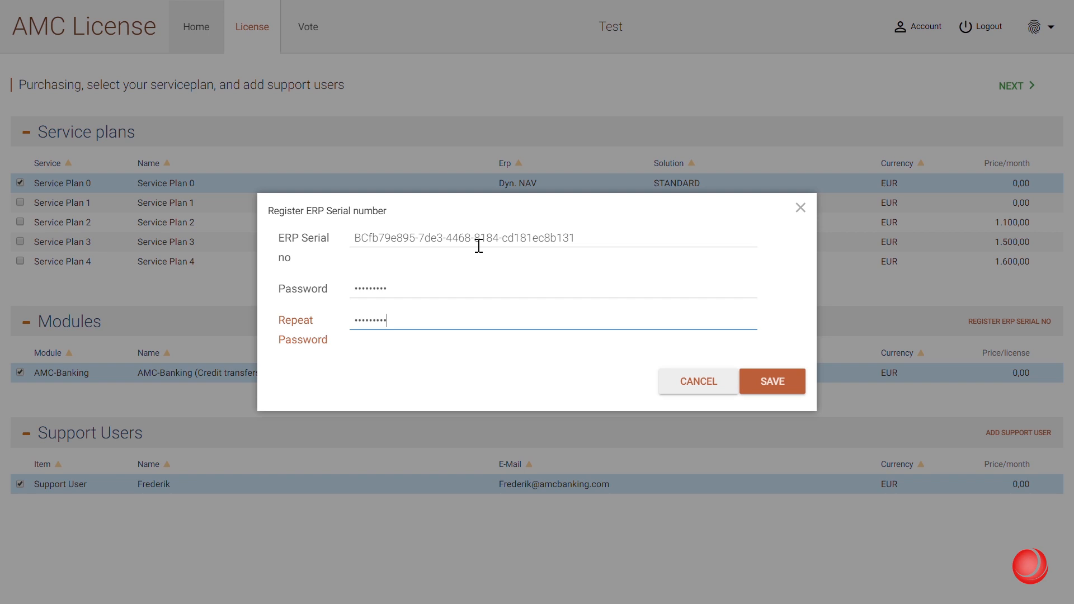
click(770, 381)
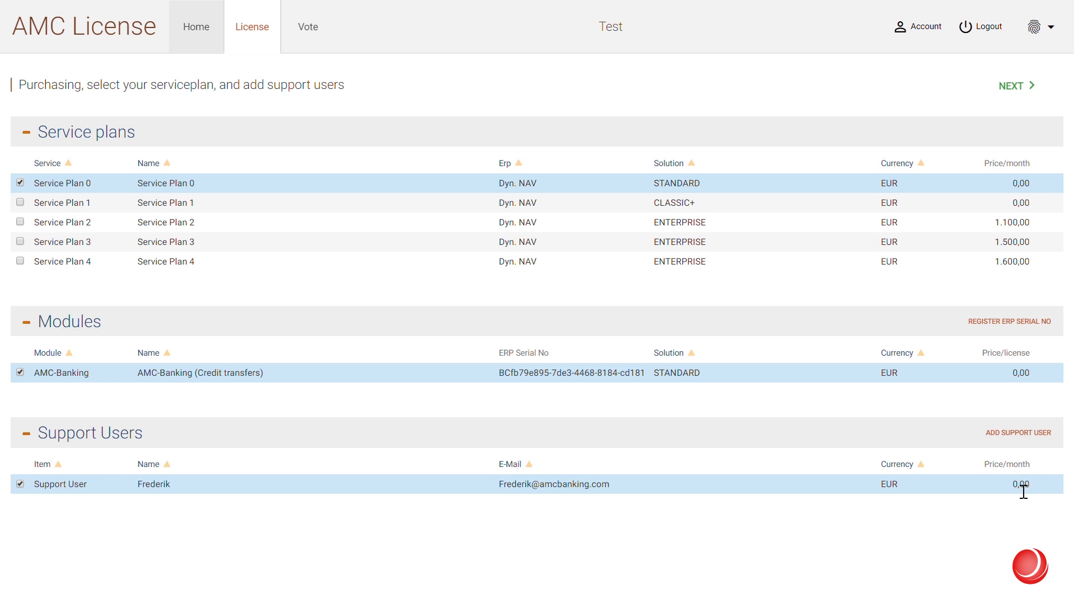
Continue to the AMC order summary, then reopen AMC Banking Setup in Business Central
click(1061, 96)
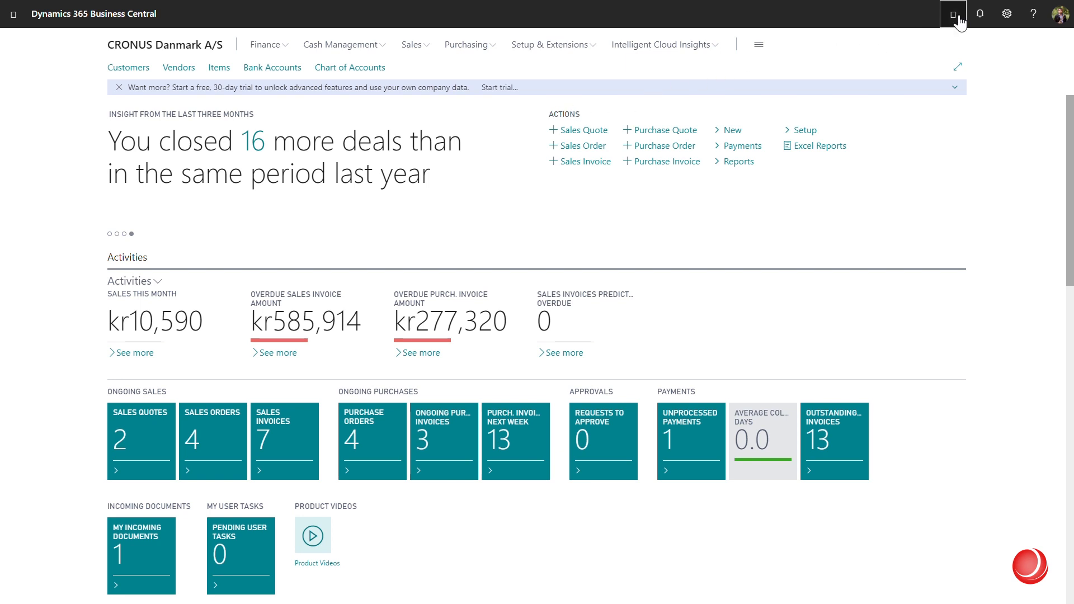
text(mc banking setup)
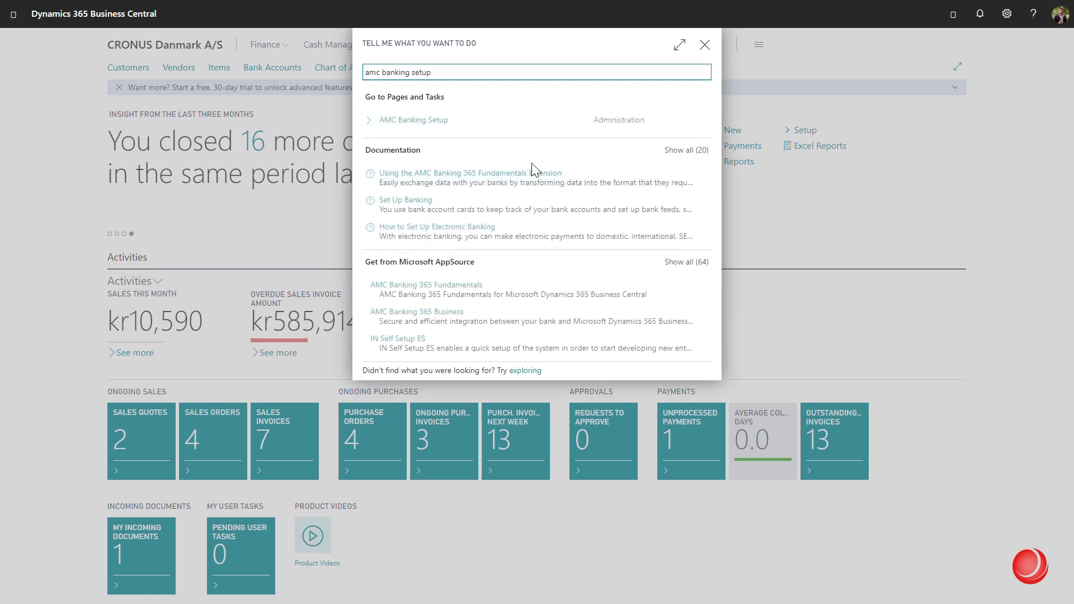
click(441, 114)
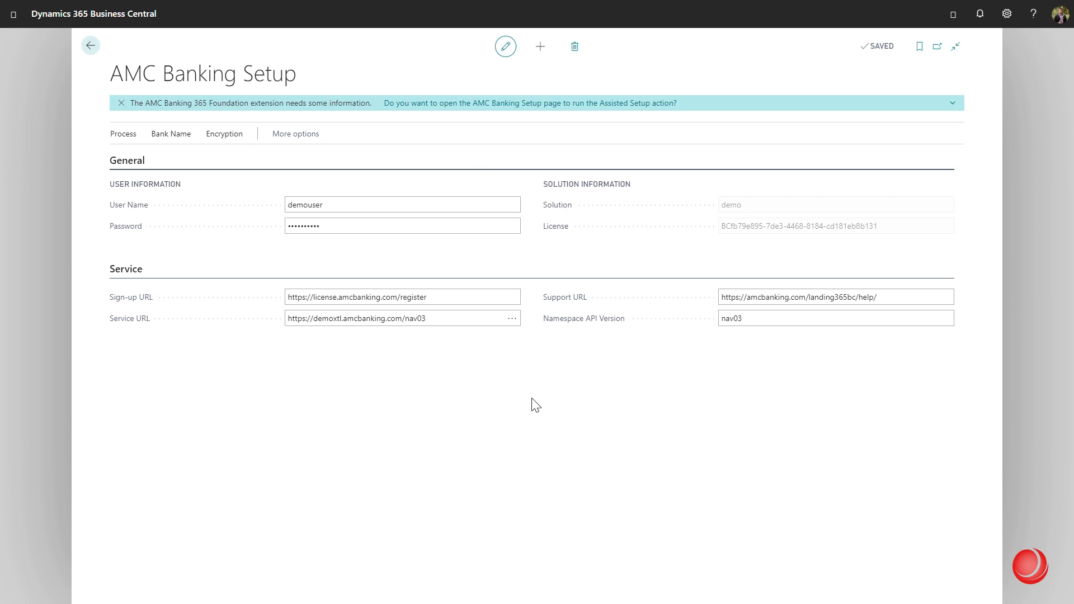
click(739, 225)
key(ctrl+c)
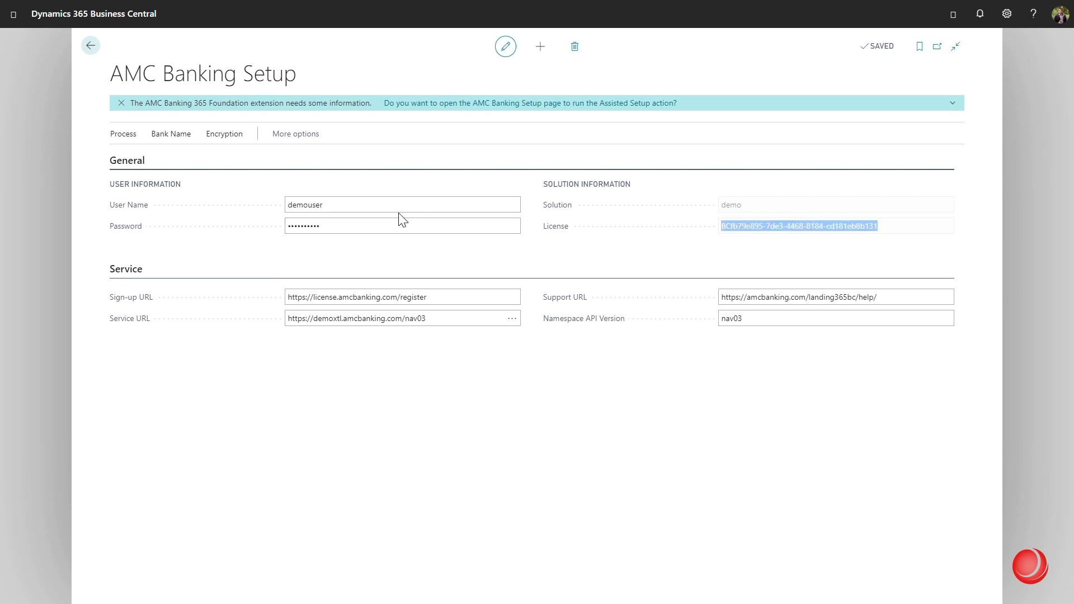
Replace the demouser name with the license key, set a new password, and save
click(384, 207)
key(ctrl+a)
key(ctrl+v)
drag(351, 227, 274, 218)
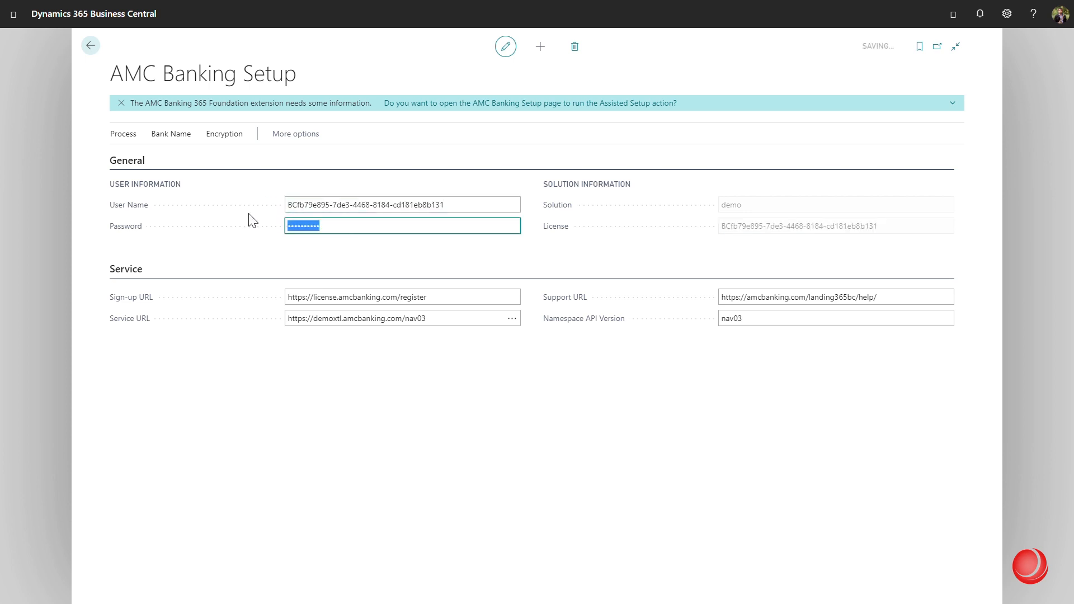
text(•)
click(339, 359)
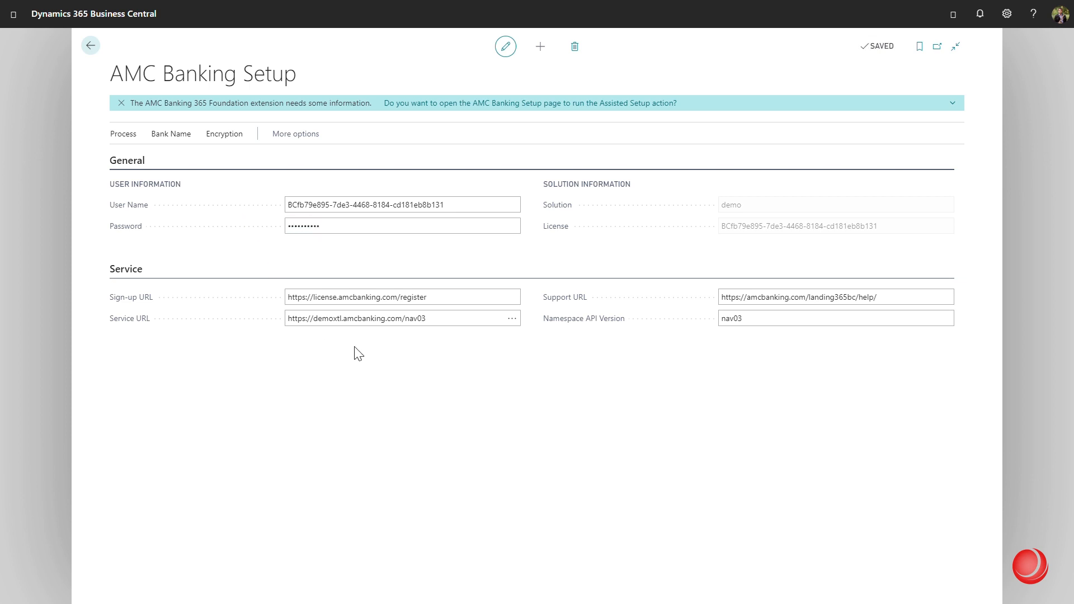
click(133, 137)
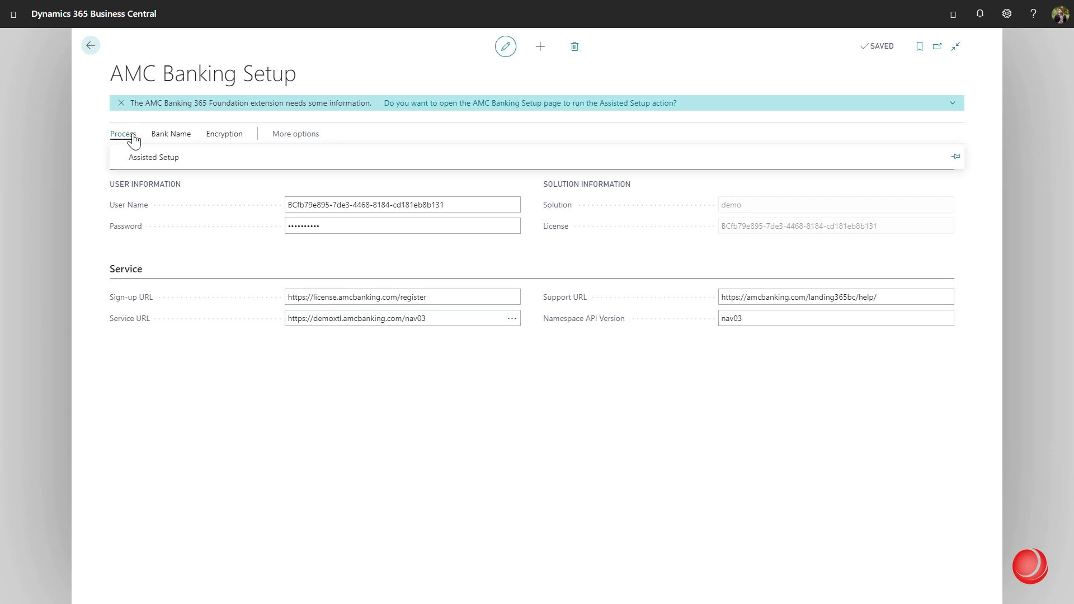
Accept the AMC Banking terms, run the assisted setup update to STANDARD, and return home
click(141, 162)
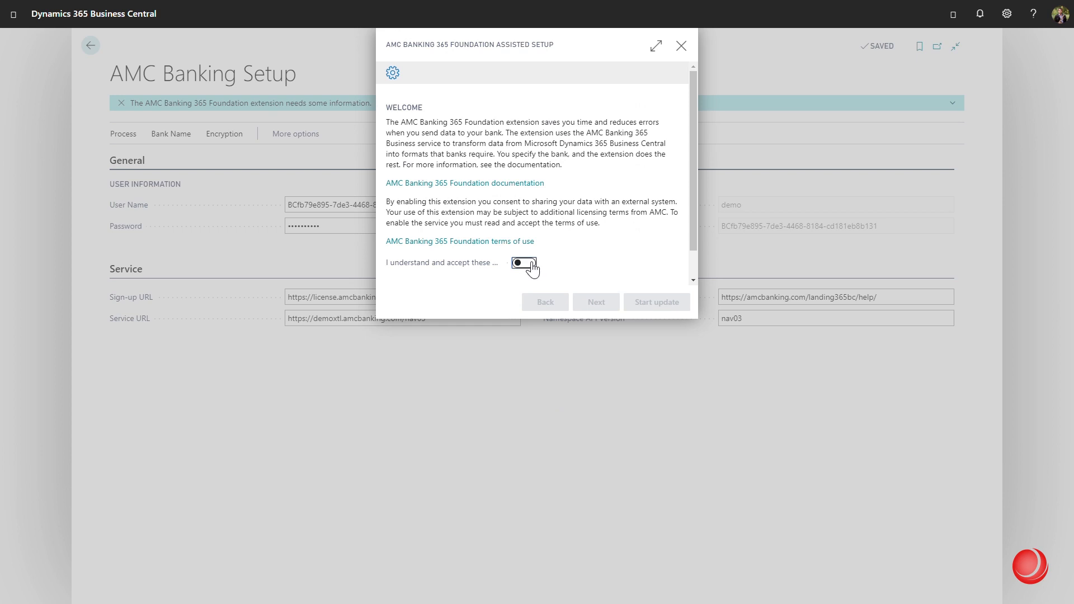
scroll(536, 153, down, 1)
click(525, 232)
click(656, 302)
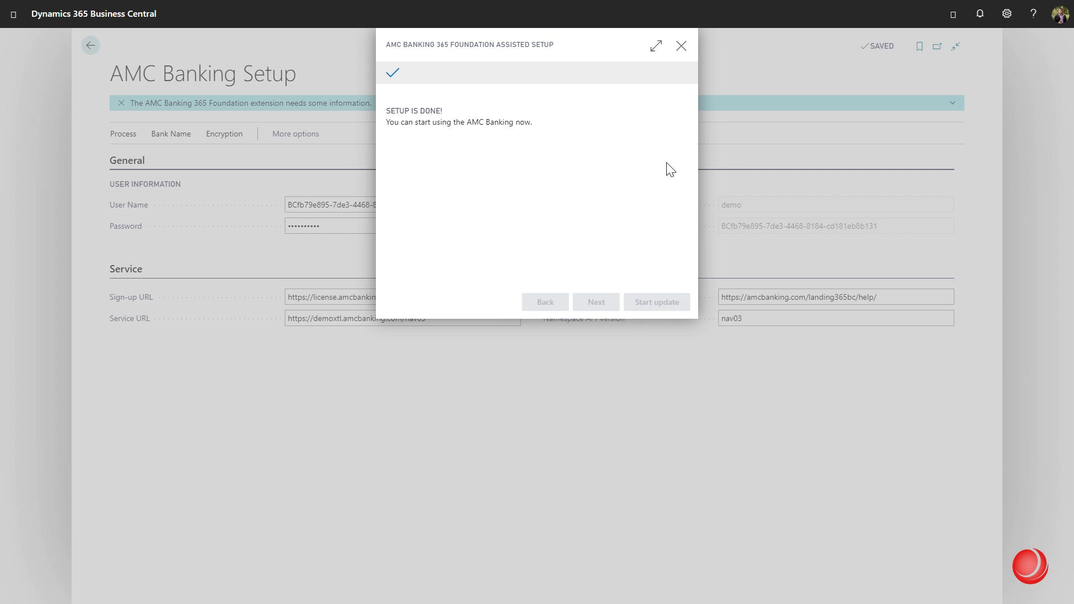
click(683, 46)
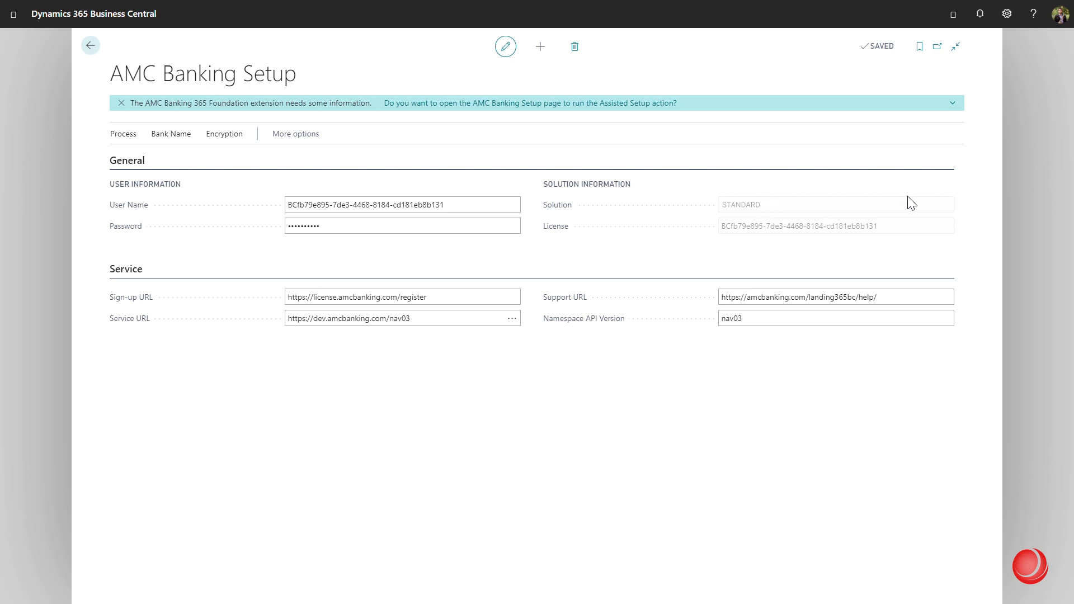
key(Escape)
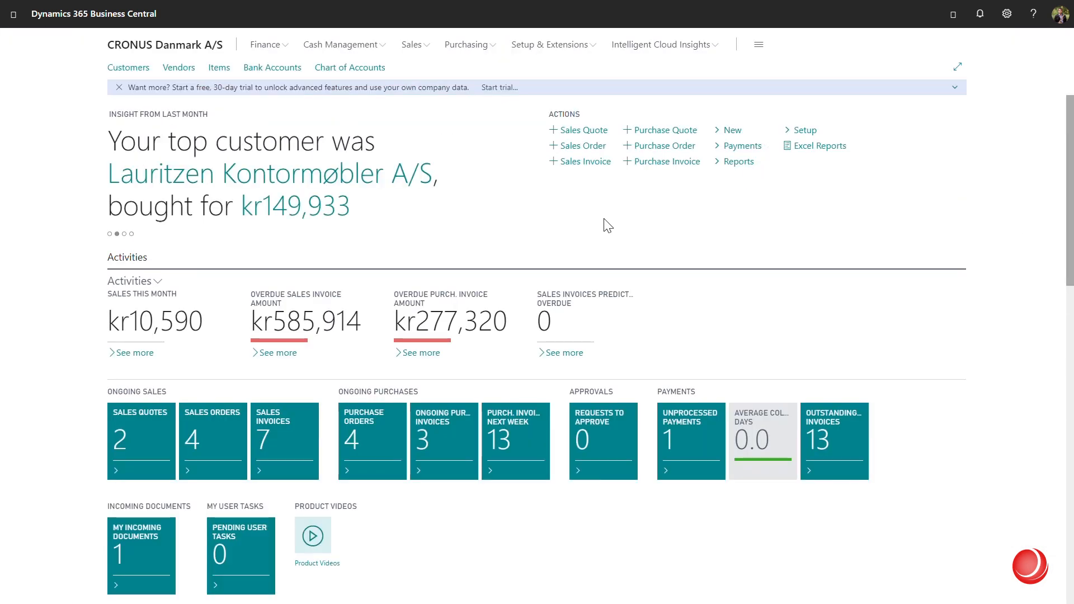
Open B010's card from Bank Accounts and review its BANKDATACONVSERV import and export formats
click(285, 68)
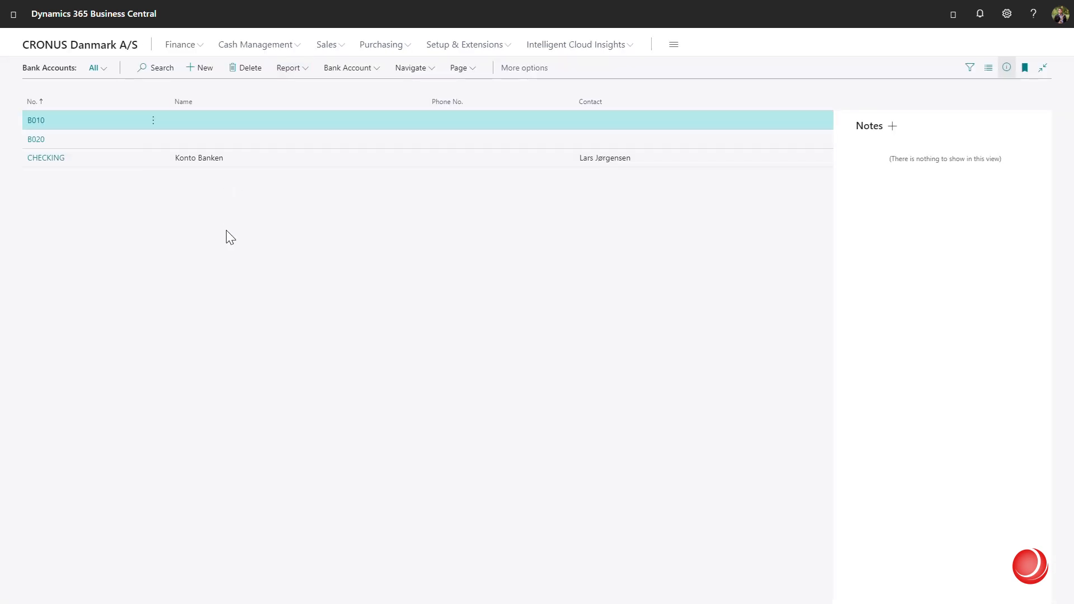
click(44, 123)
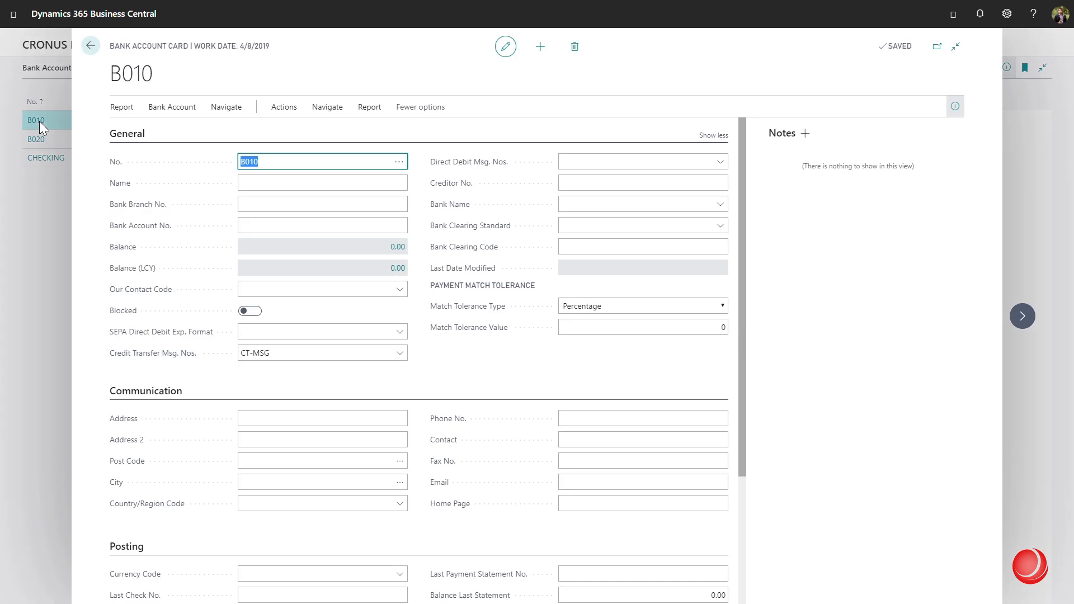
click(424, 225)
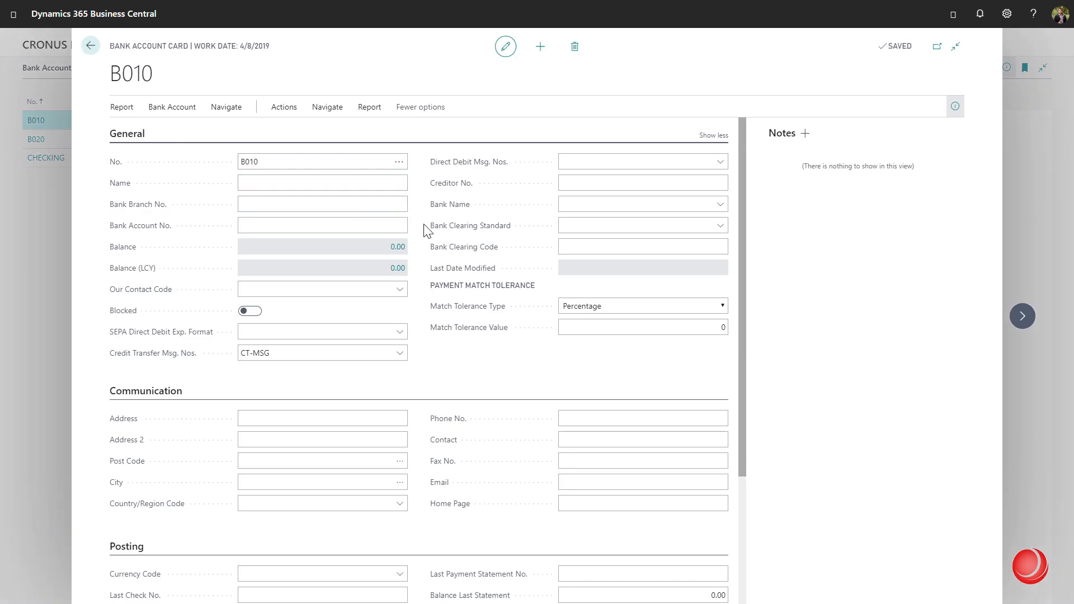
scroll(425, 229, down, 3)
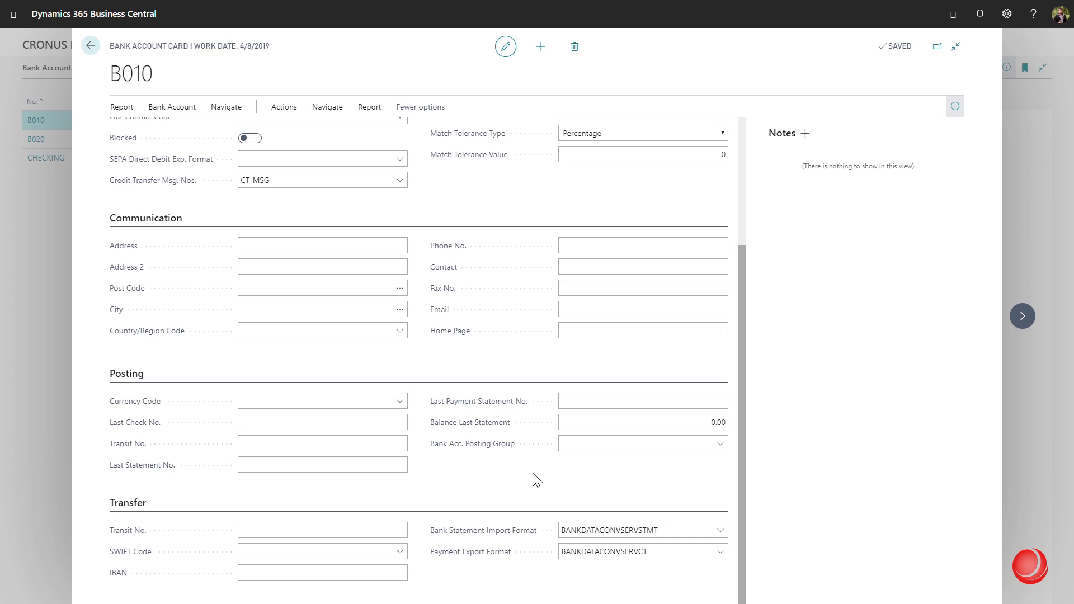
scroll(518, 484, up, 3)
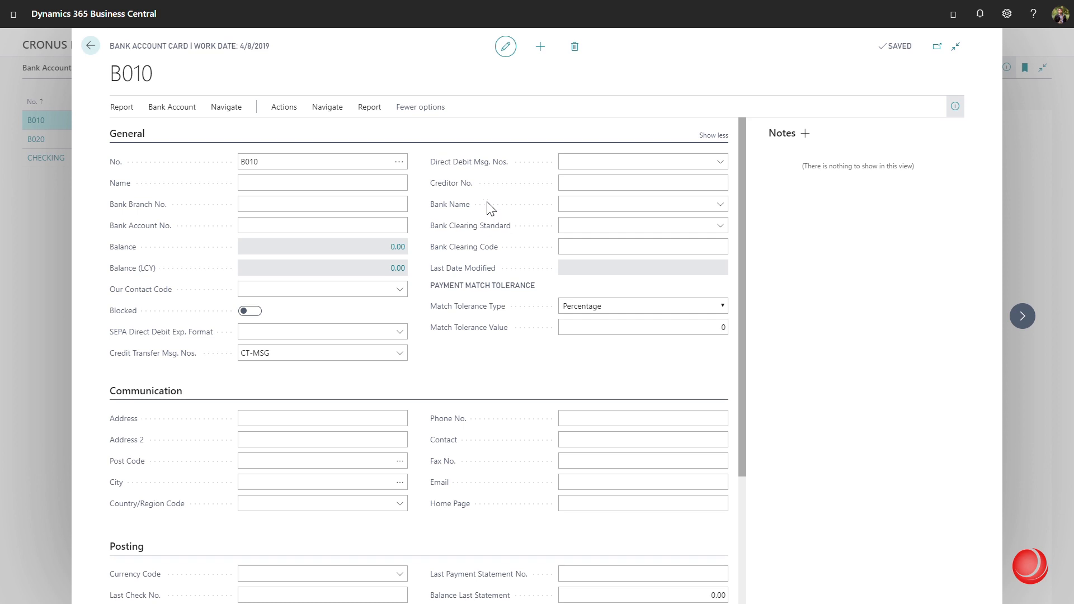
click(723, 205)
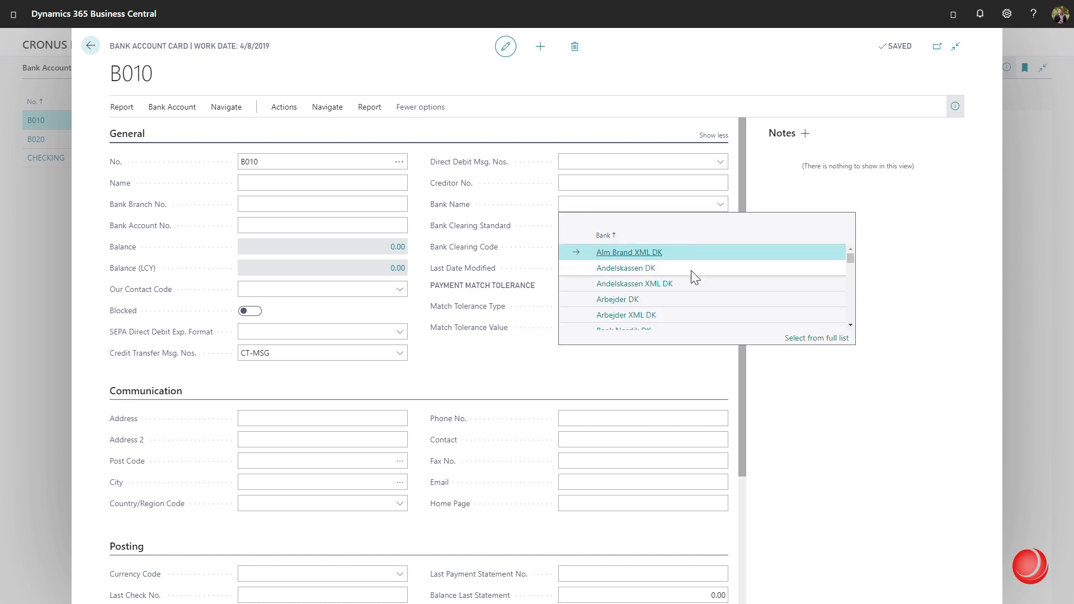
scroll(688, 273, down, 5)
scroll(688, 272, down, 8)
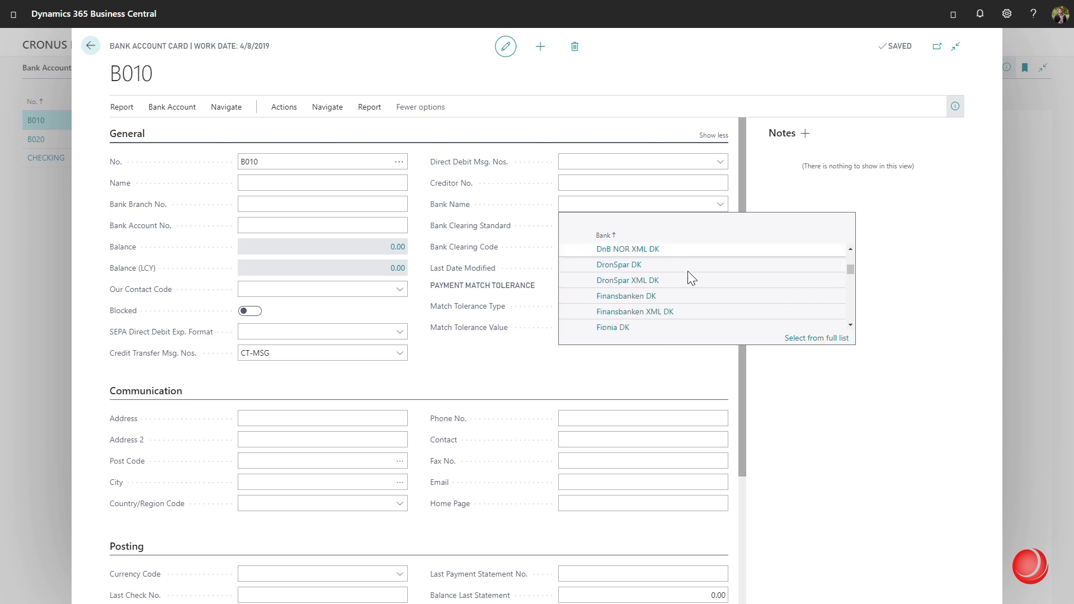
scroll(688, 271, down, 8)
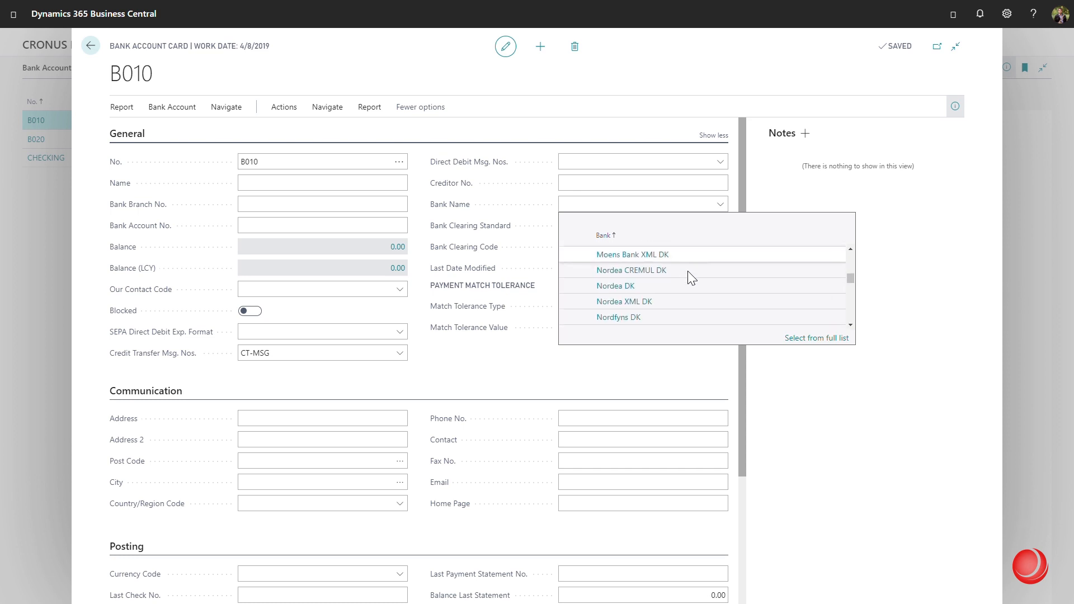
scroll(687, 271, down, 4)
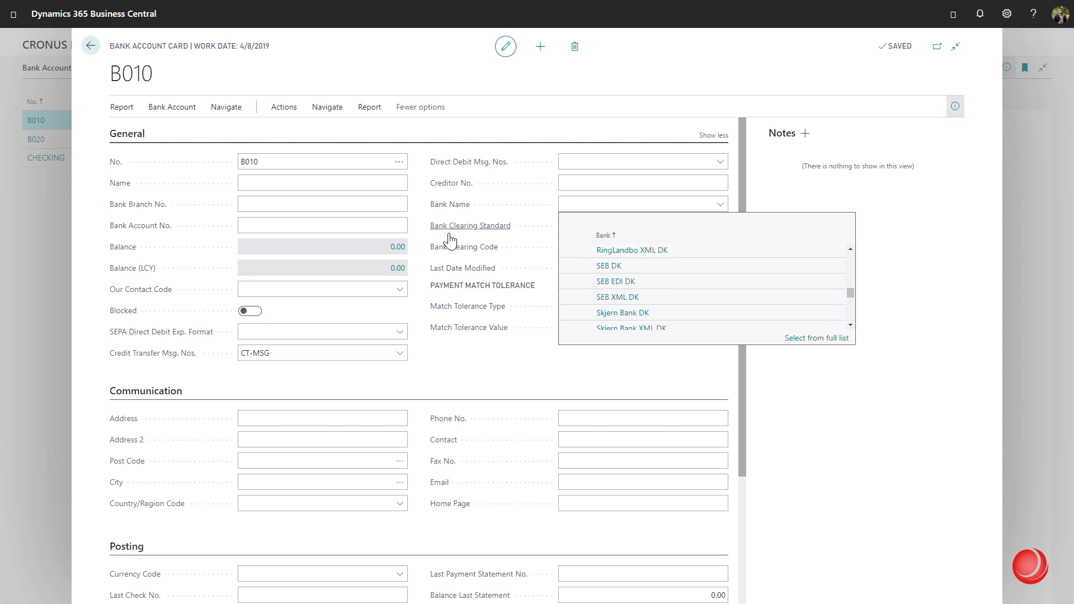
click(424, 233)
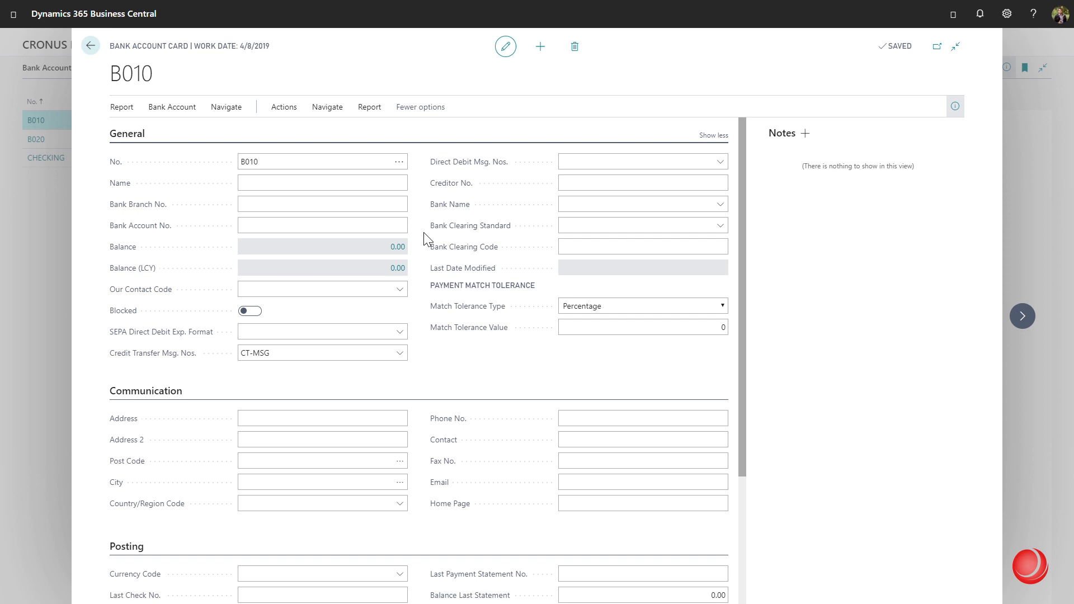
Set bank account B010's Country/Region Code to FR (Frankrig)
click(401, 504)
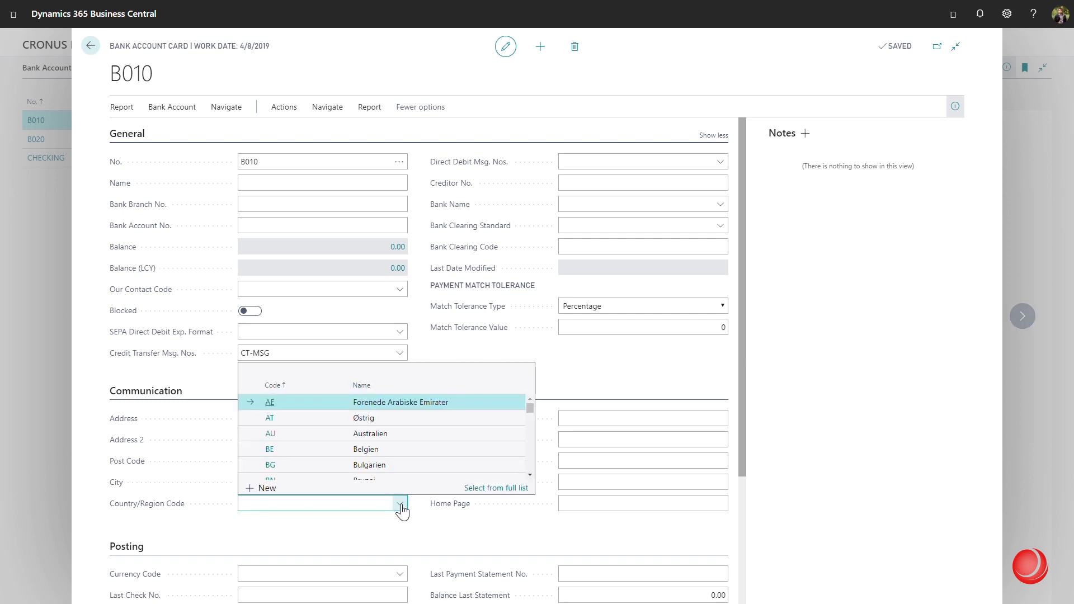
scroll(377, 425, down, 5)
scroll(380, 433, down, 1)
scroll(386, 448, down, 2)
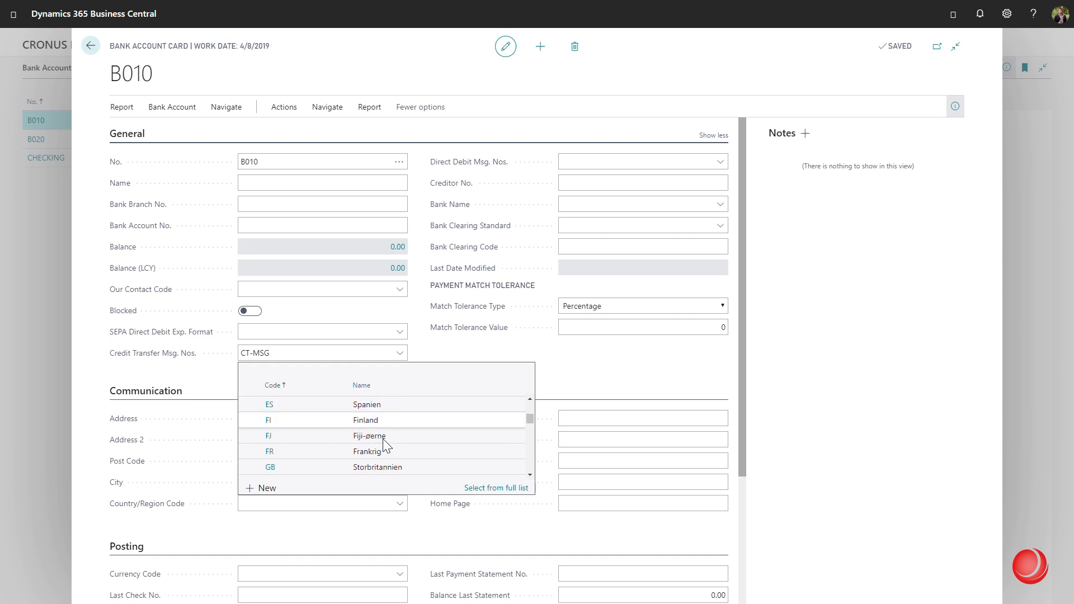
click(398, 452)
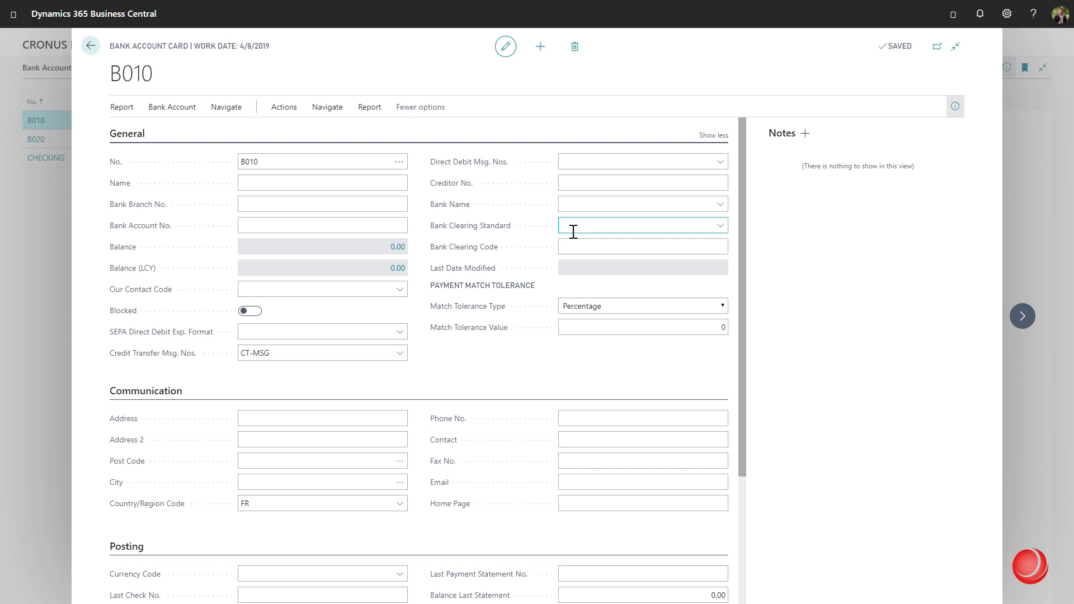
Choose BNP FR as the bank name on B010's card
click(727, 208)
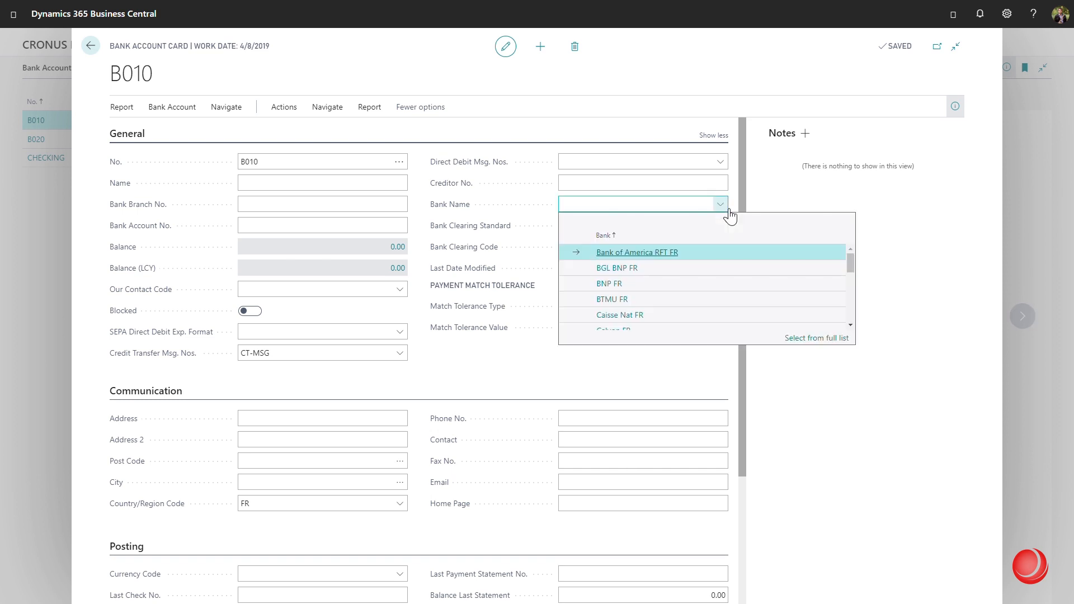
scroll(702, 270, down, 2)
scroll(700, 267, up, 3)
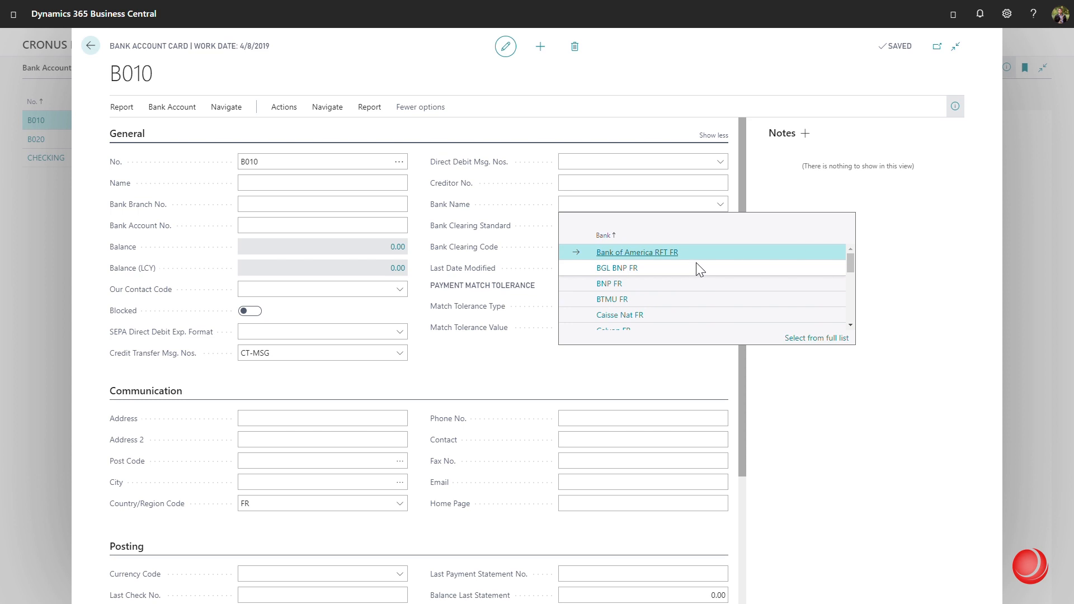
click(643, 284)
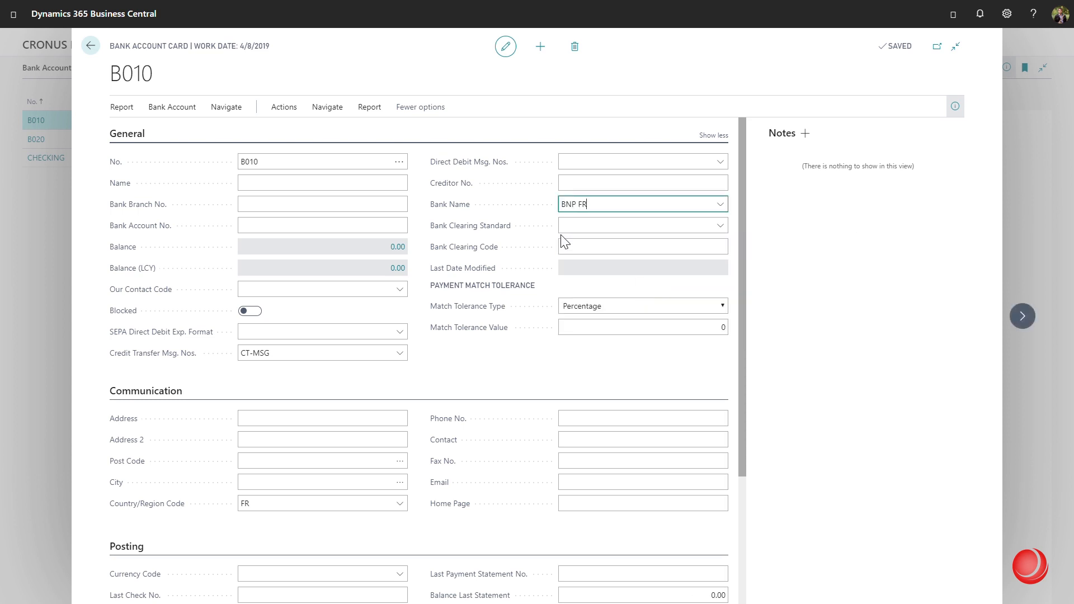
click(421, 246)
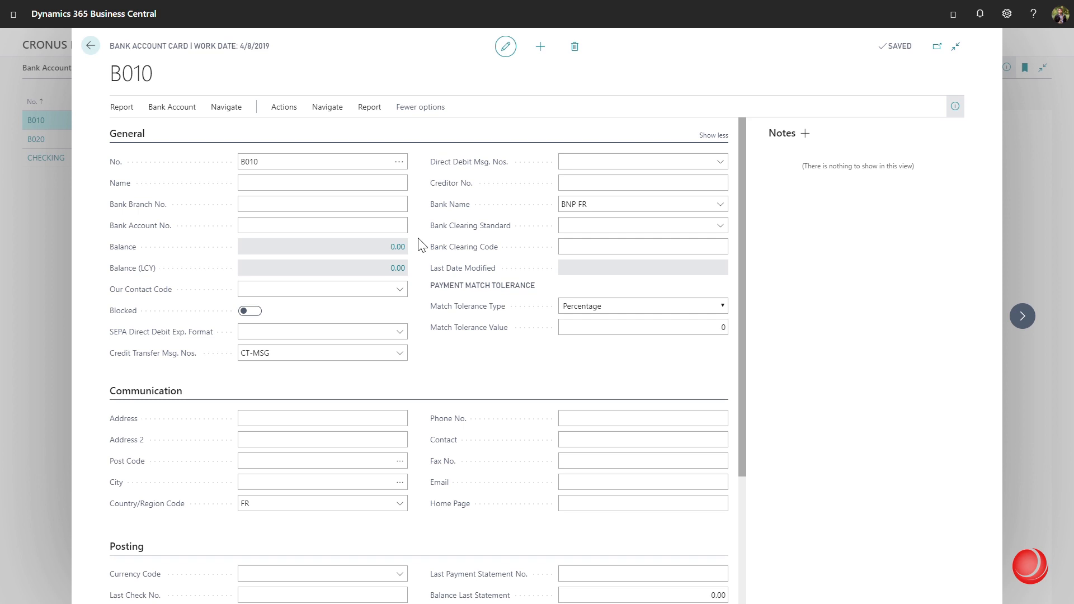
Enter the bank account number on B010's card and review the Transfer fields below
click(286, 230)
text(12345678)
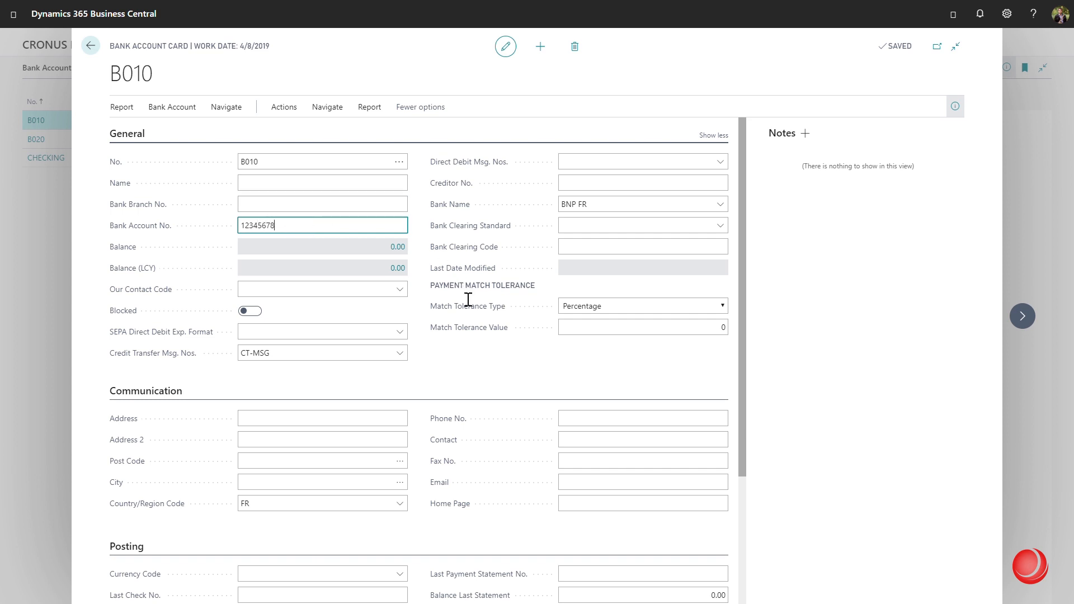
scroll(454, 310, down, 2)
scroll(455, 310, down, 1)
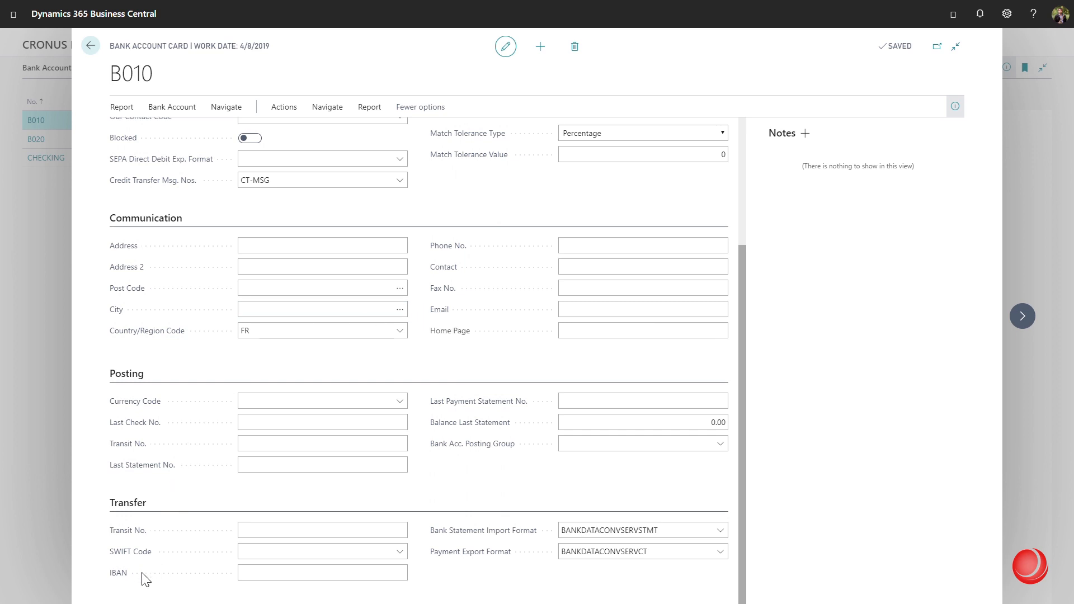
scroll(424, 475, up, 3)
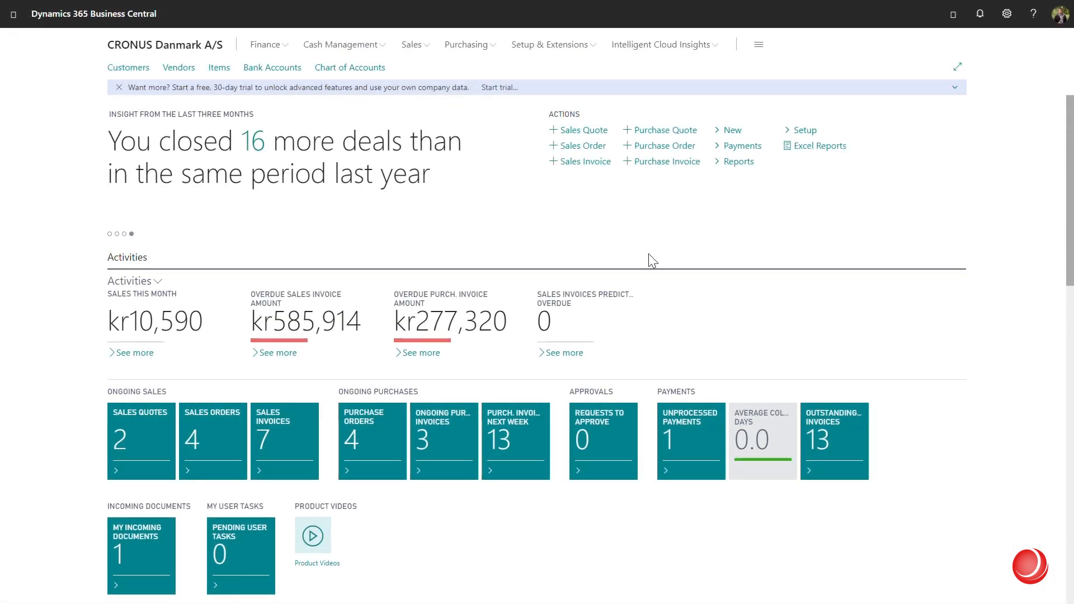
From the Vendors list, open Fredborg Lamper A/S and show its Payment Method Code options
click(178, 68)
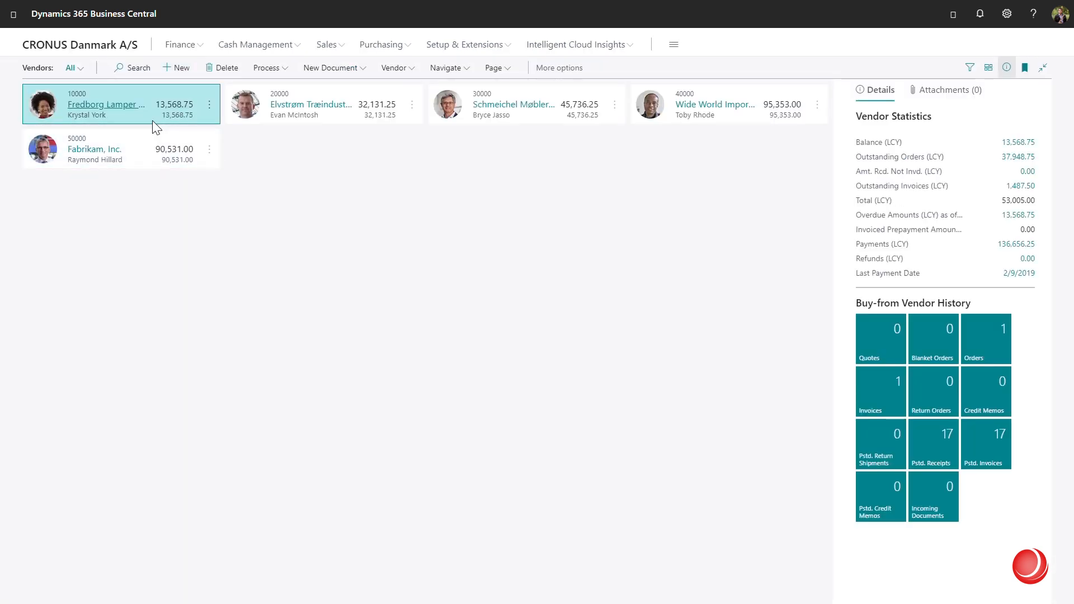
click(136, 104)
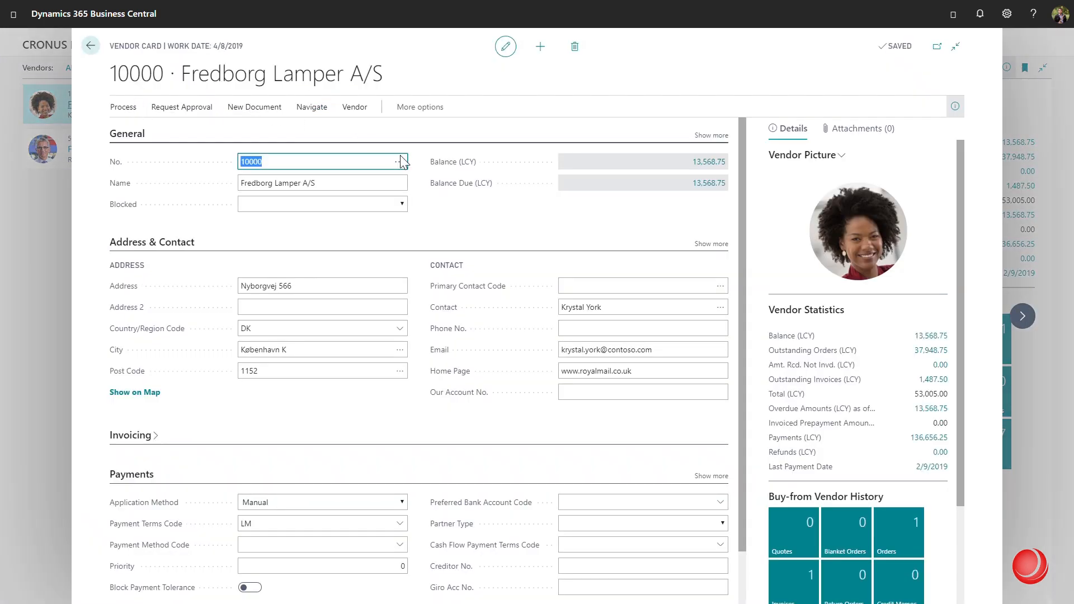
scroll(419, 241, down, 1)
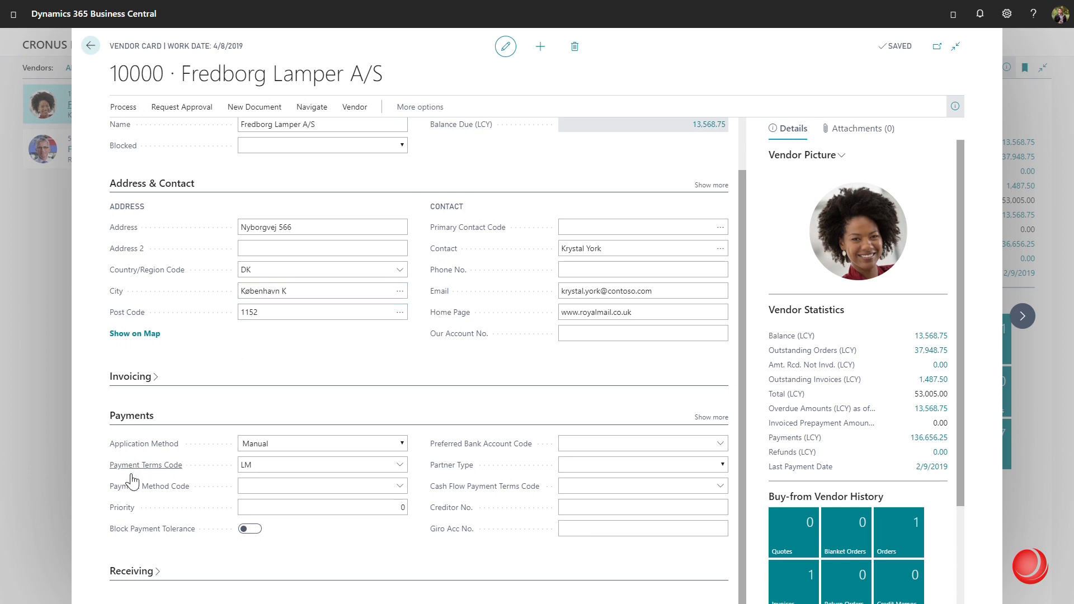
mouse_move(136, 487)
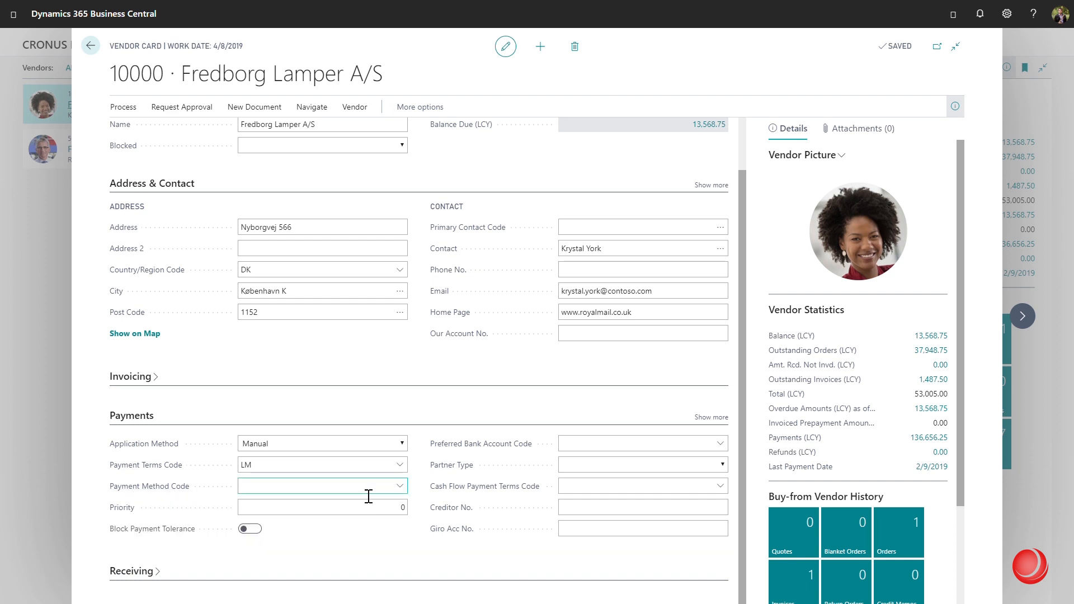
click(401, 487)
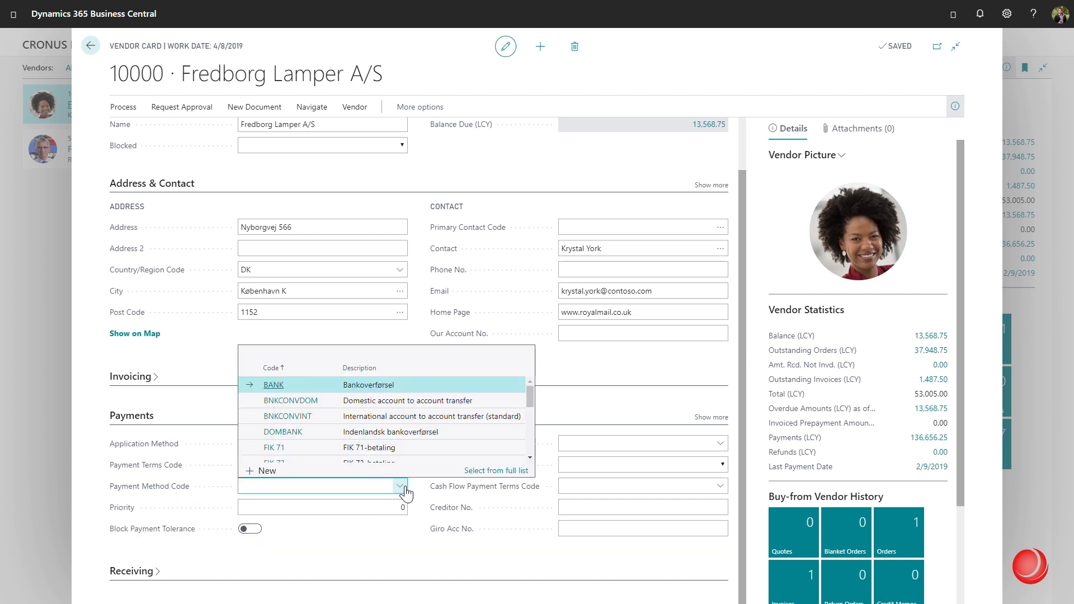